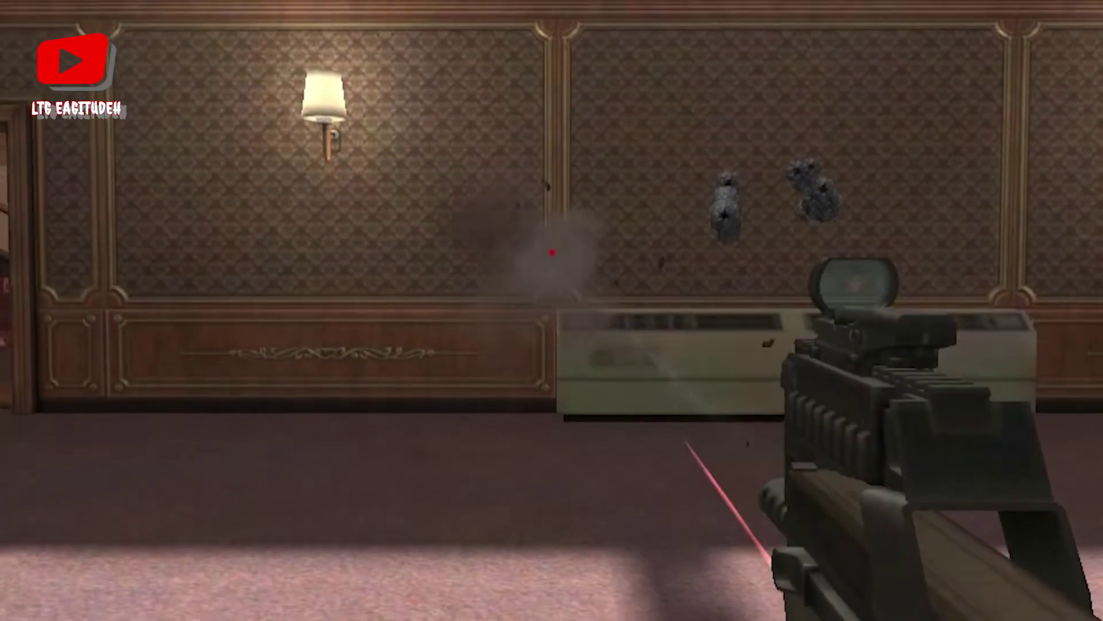
pyautogui.moveTo(552, 252); pyautogui.dragTo(552, 241)
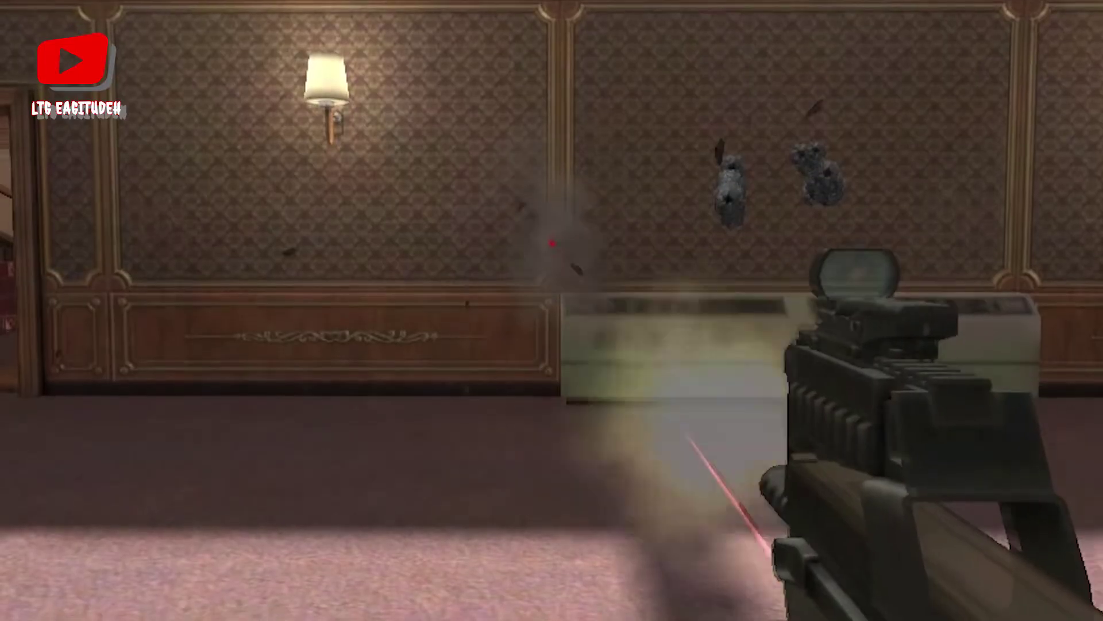
pyautogui.press('r')
pyautogui.press('w')
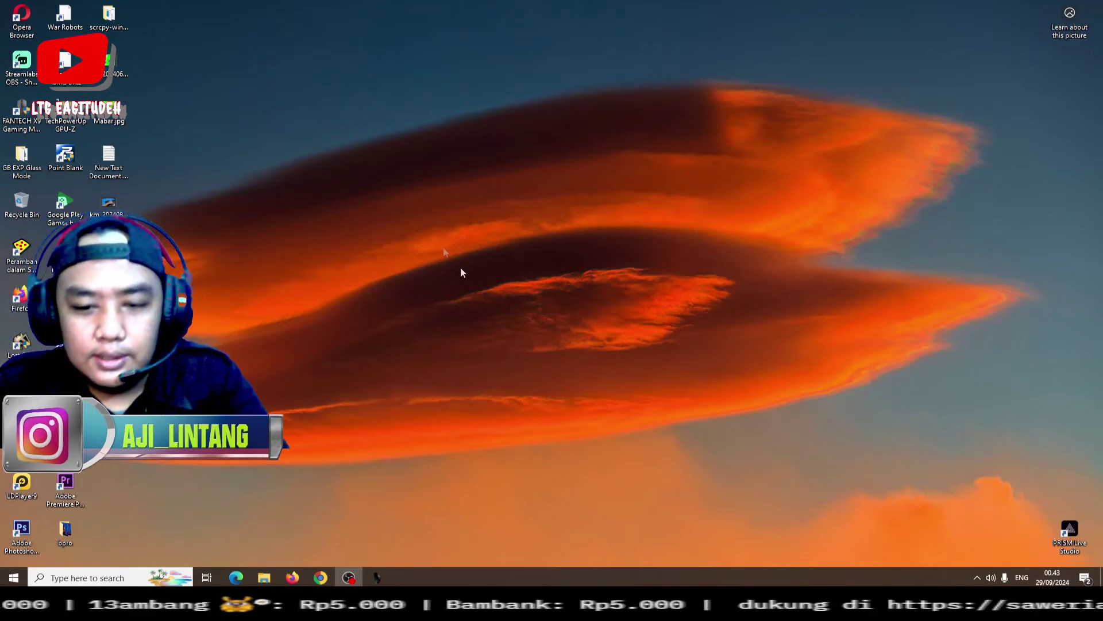
# Step: Open the Fantech Kanata S mouse software and look through its LED and advanced settings
pyautogui.click(377, 577)
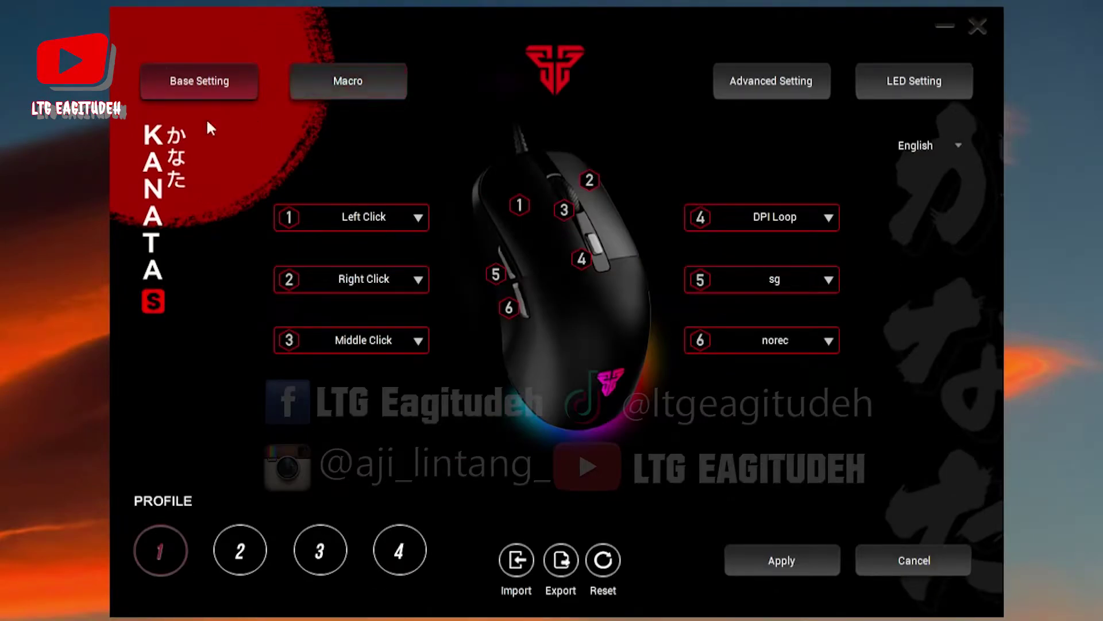
pyautogui.click(777, 84)
pyautogui.click(916, 75)
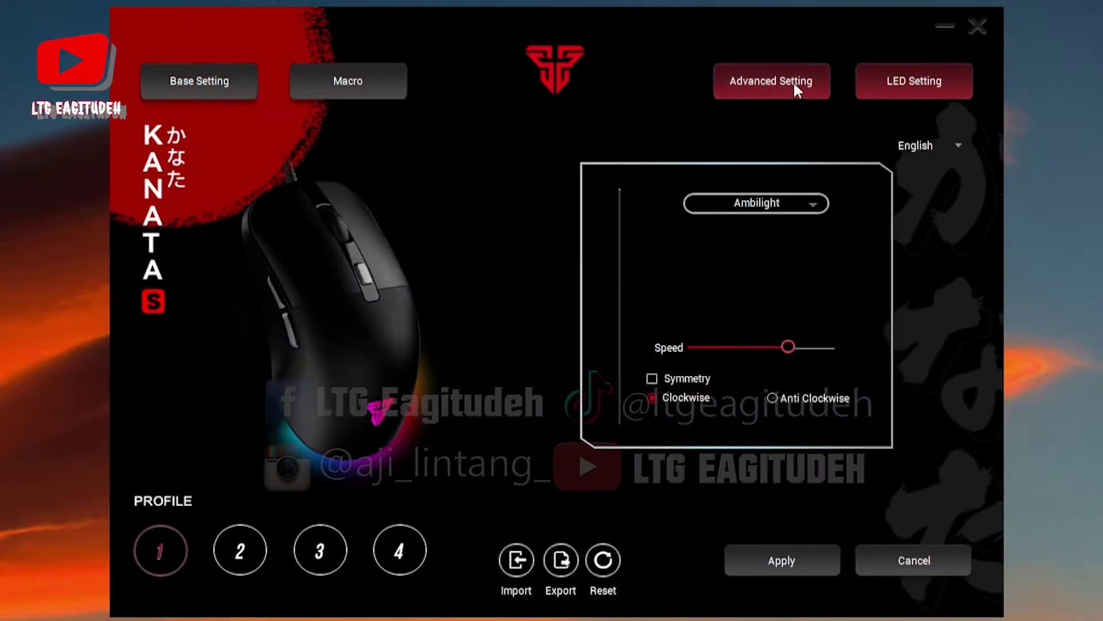
pyautogui.click(803, 89)
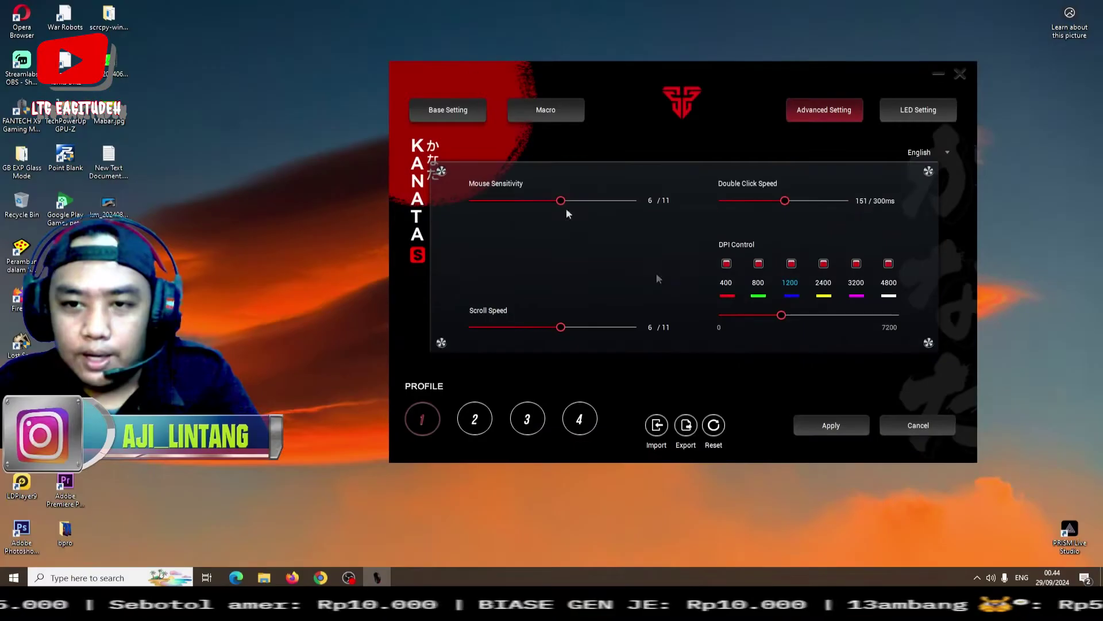
# Step: Assign the Rapid Fire function from the Extend options to mouse button 5 in the base settings
pyautogui.click(446, 113)
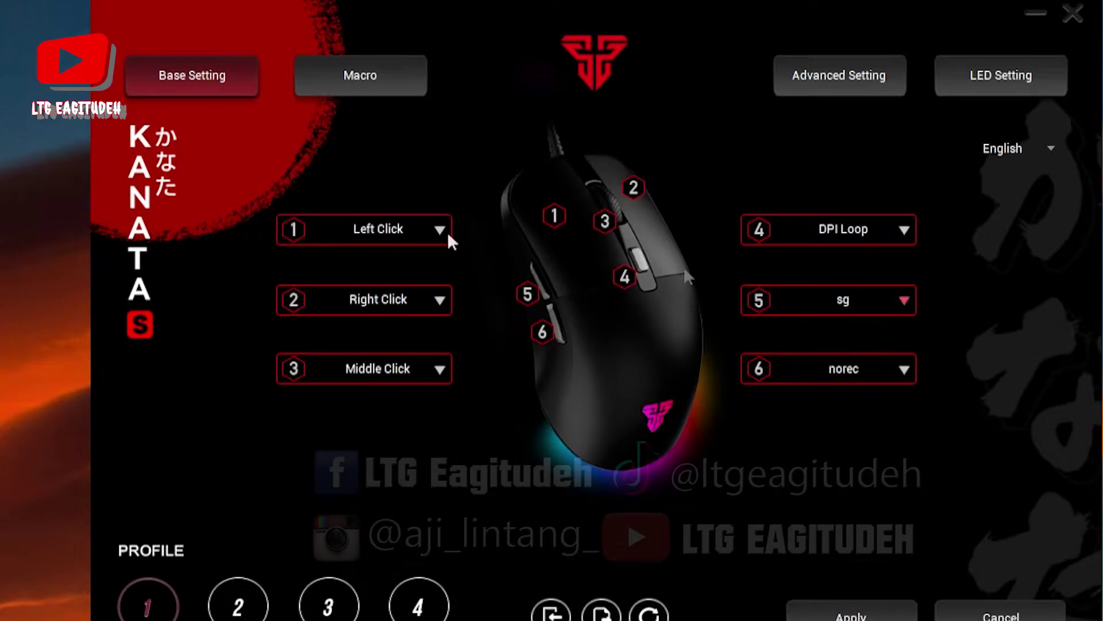
pyautogui.click(895, 303)
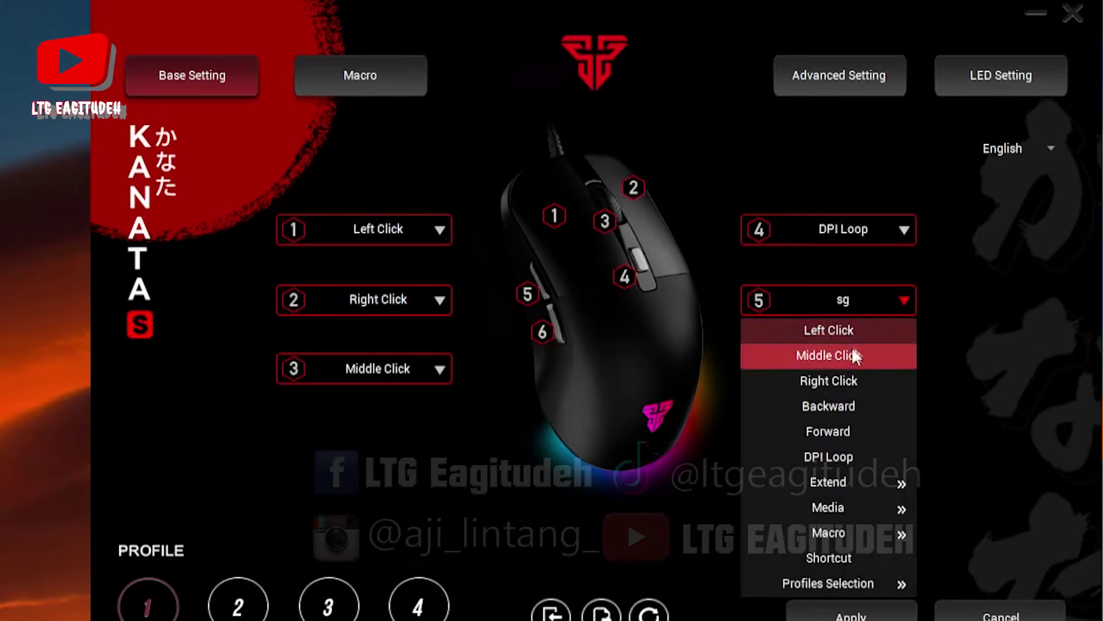
pyautogui.moveTo(855, 483)
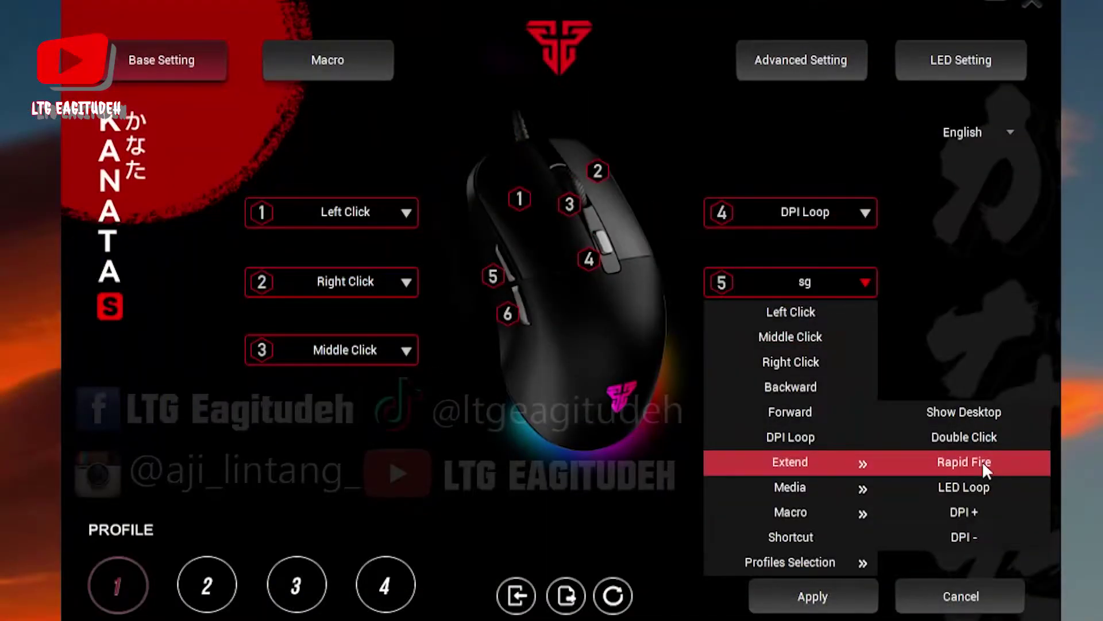
pyautogui.click(983, 468)
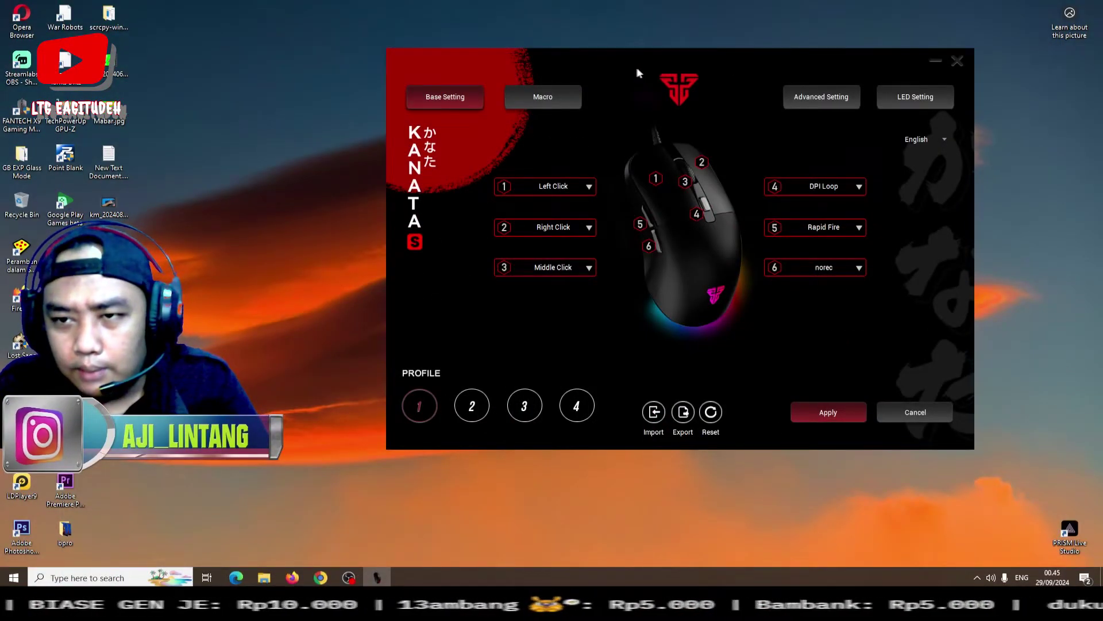
# Step: Create a new macro group in the macro list and name it "Macro All Weapon"
pyautogui.moveTo(636, 66)
pyautogui.mouseDown()
pyautogui.moveTo(576, 57)
pyautogui.moveTo(651, 60)
pyautogui.moveTo(613, 64)
pyautogui.moveTo(618, 77)
pyautogui.mouseUp()
pyautogui.click(533, 108)
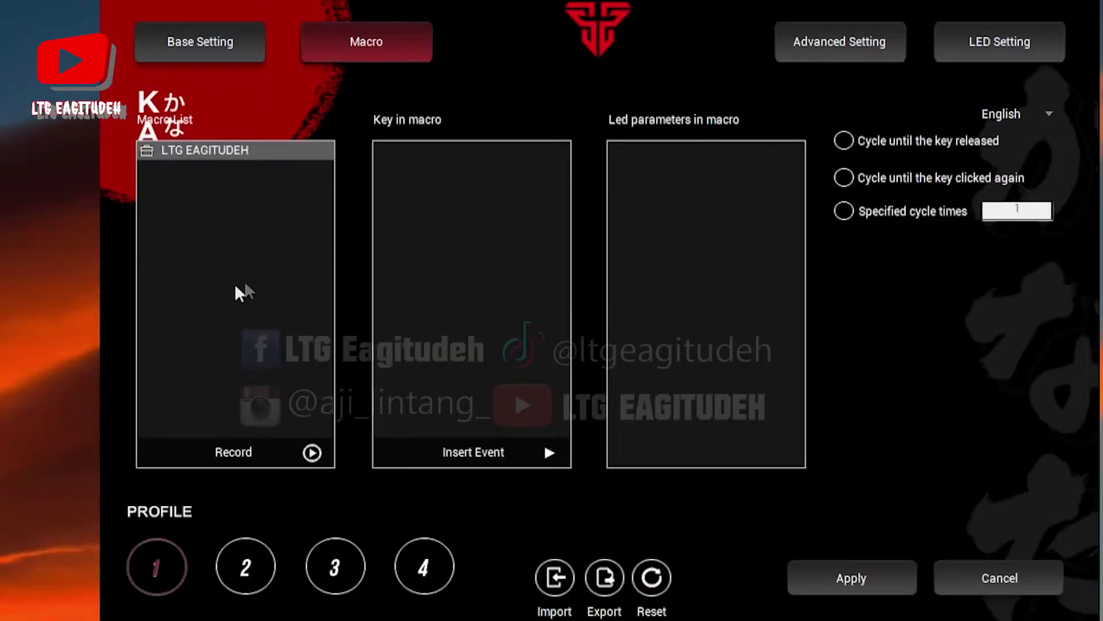
pyautogui.rightClick(161, 187)
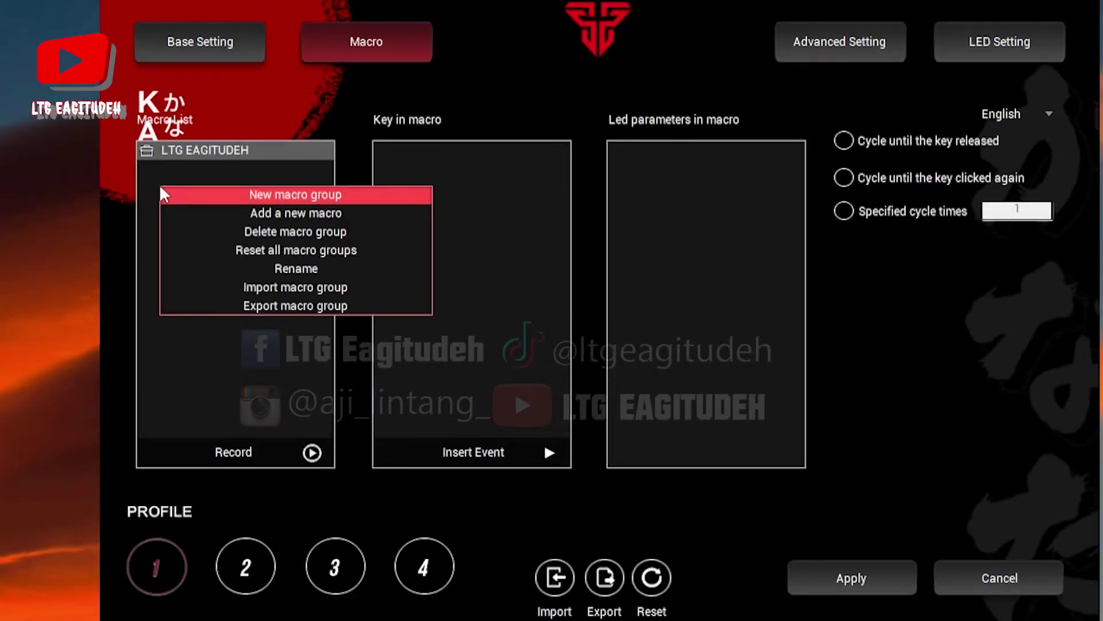
pyautogui.click(292, 195)
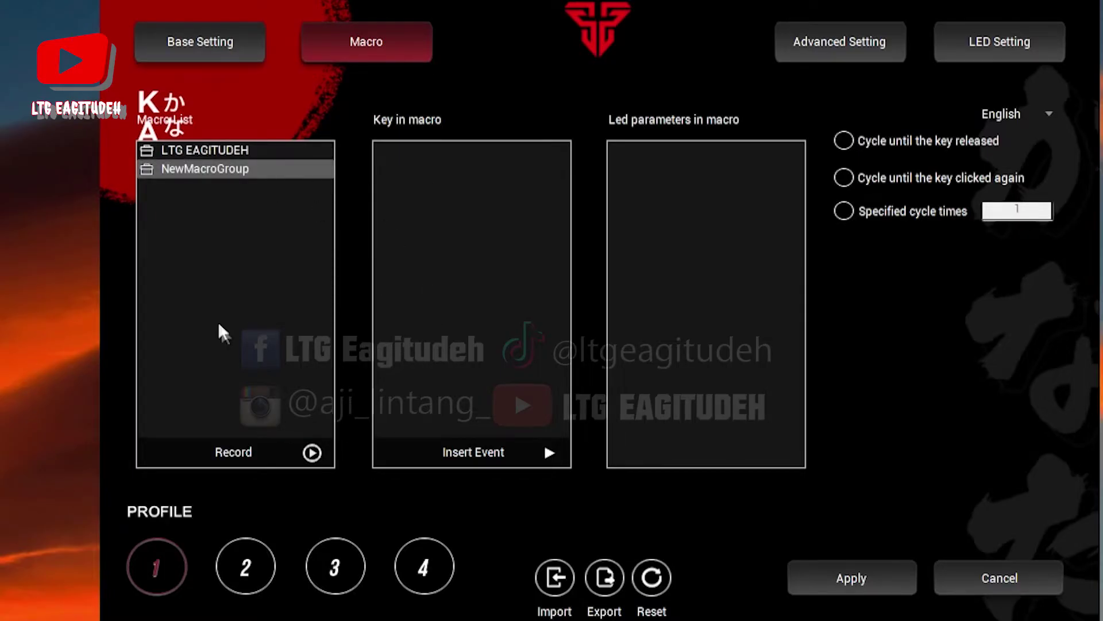
pyautogui.rightClick(208, 167)
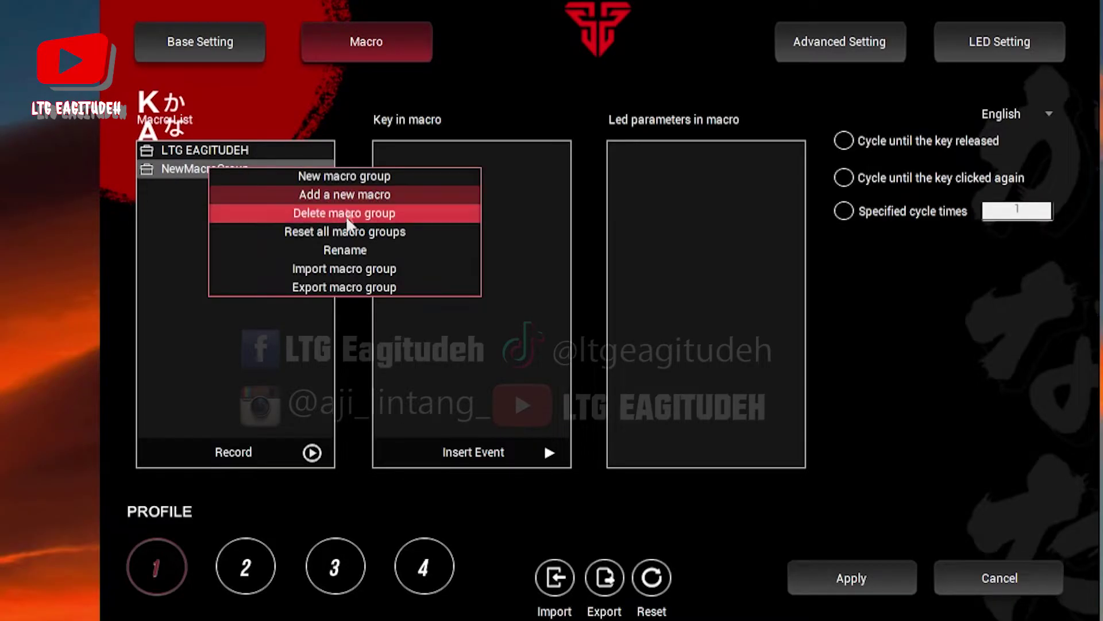
pyautogui.click(362, 251)
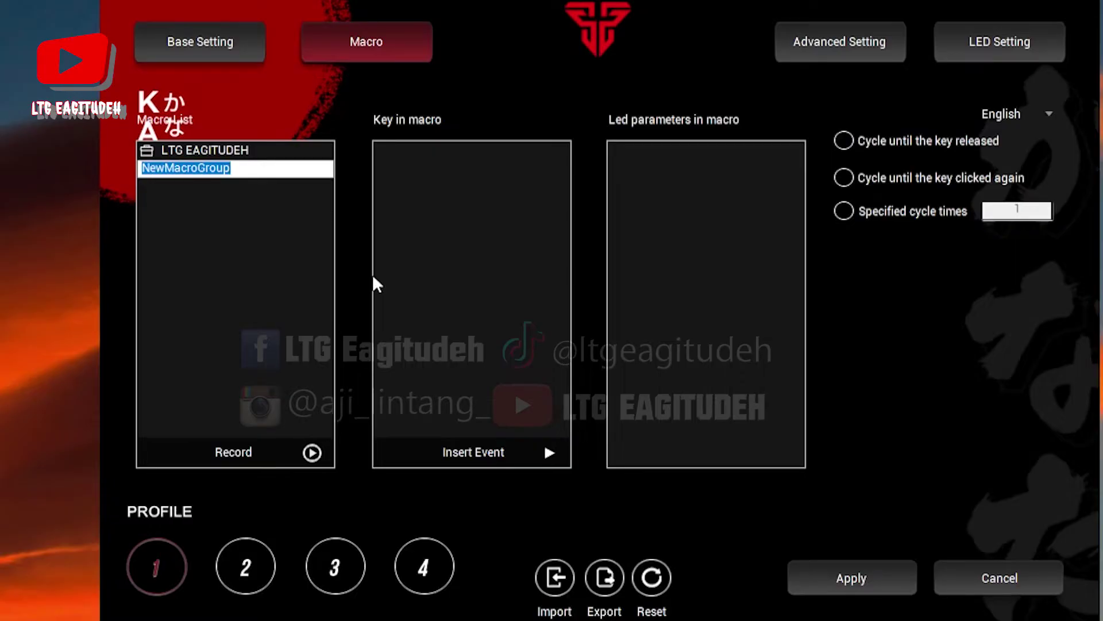
pyautogui.write('Macro All Wea')
pyautogui.write('pon')
pyautogui.press('Return')
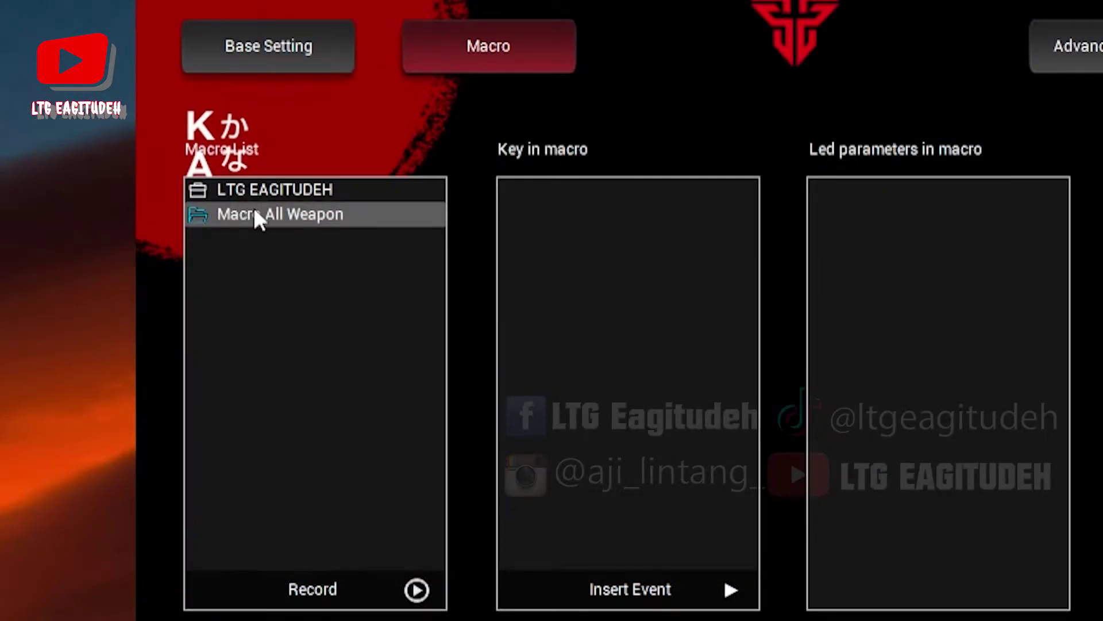
# Step: Add a new macro to the Macro All Weapon group and rename it "no recoil"
pyautogui.rightClick(284, 209)
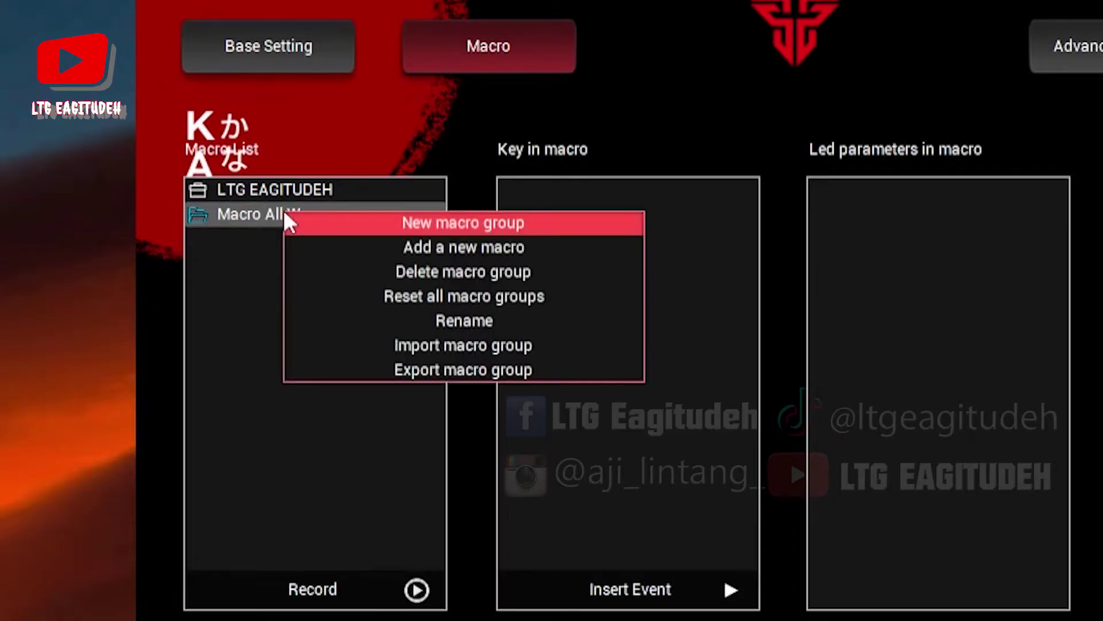
pyautogui.click(470, 246)
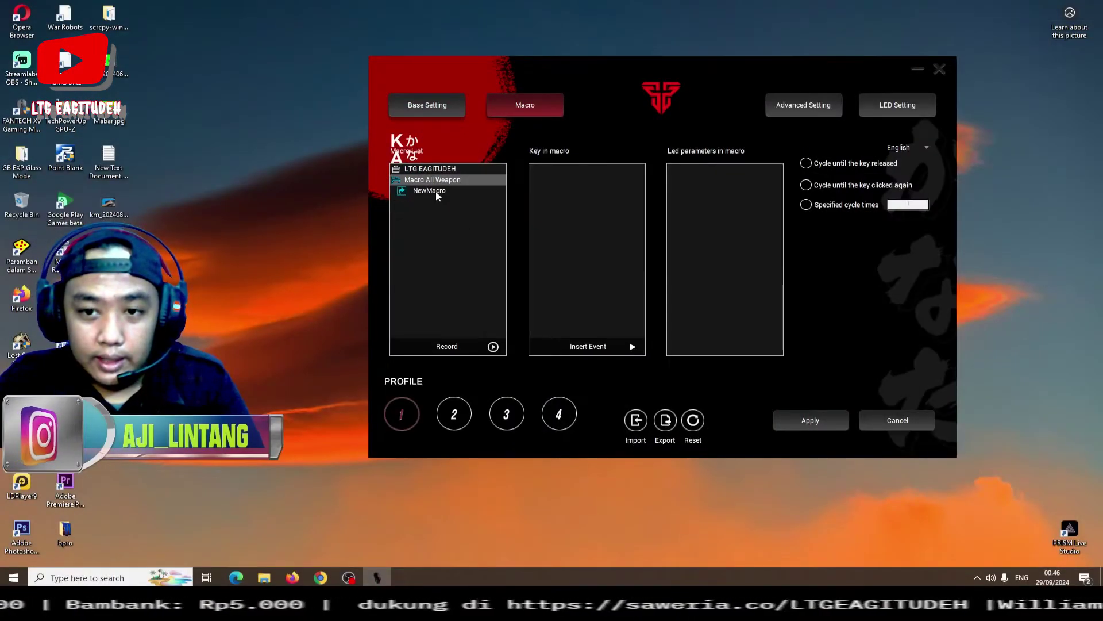
pyautogui.rightClick(436, 192)
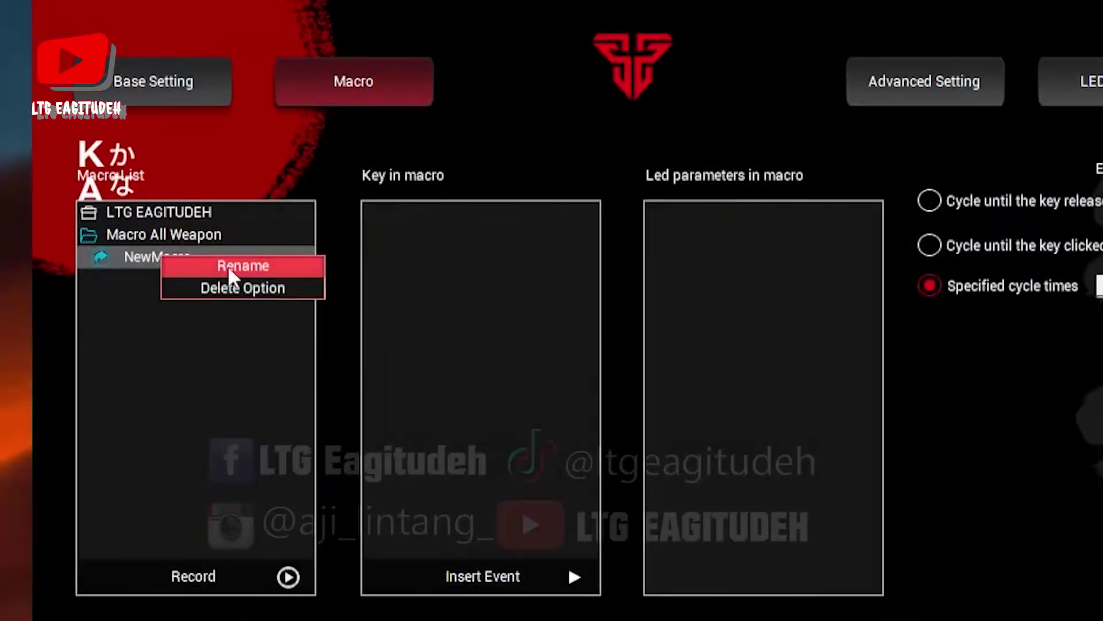
pyautogui.click(464, 193)
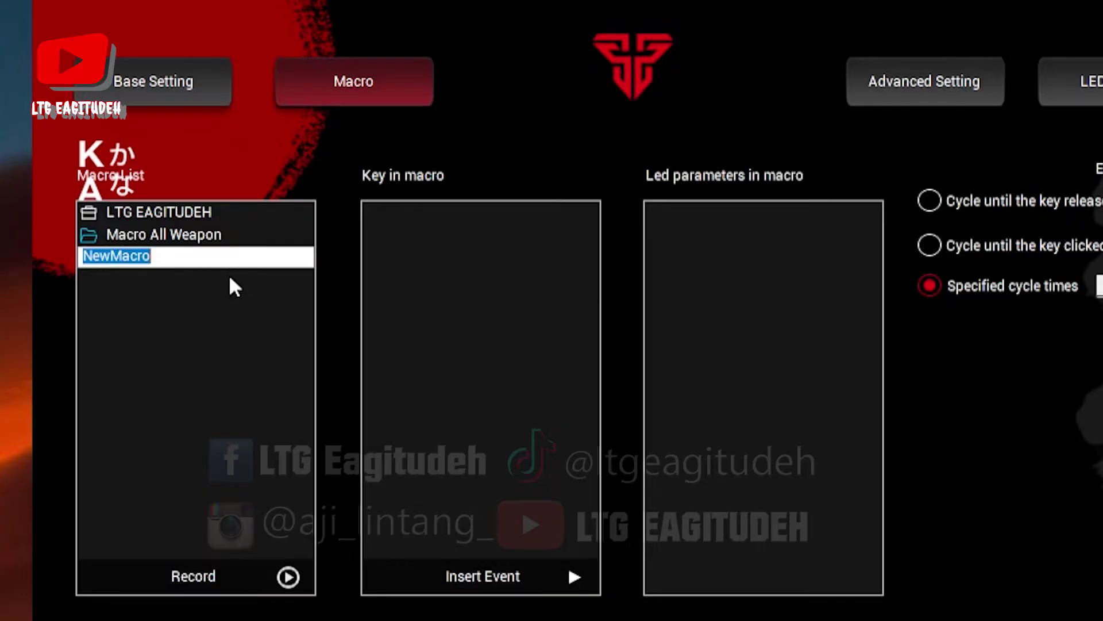
pyautogui.write('no recoil')
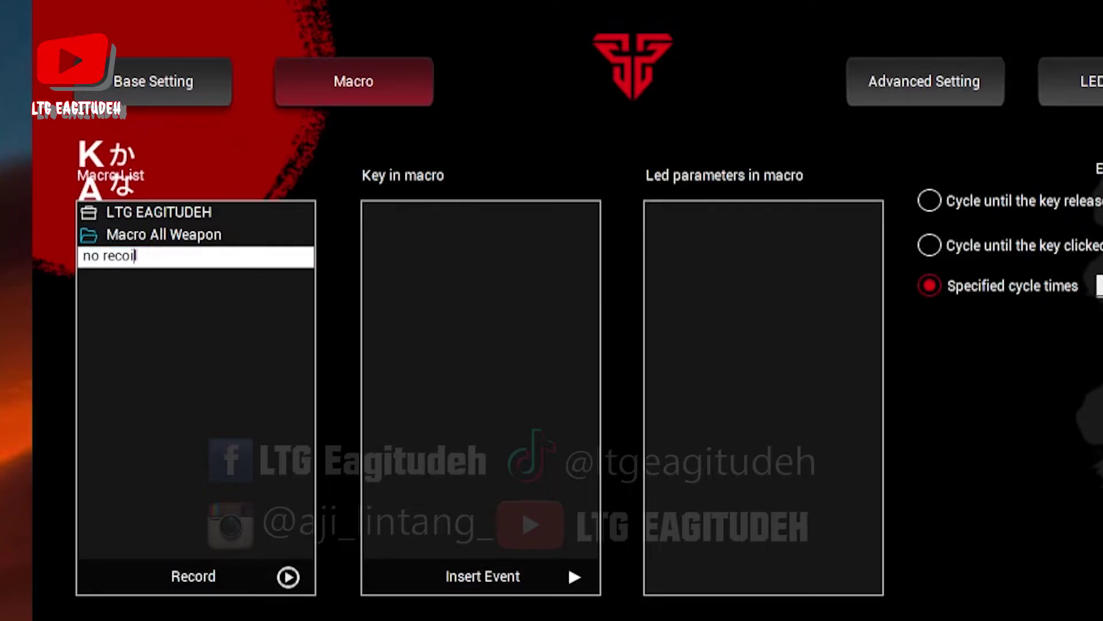
pyautogui.click(230, 279)
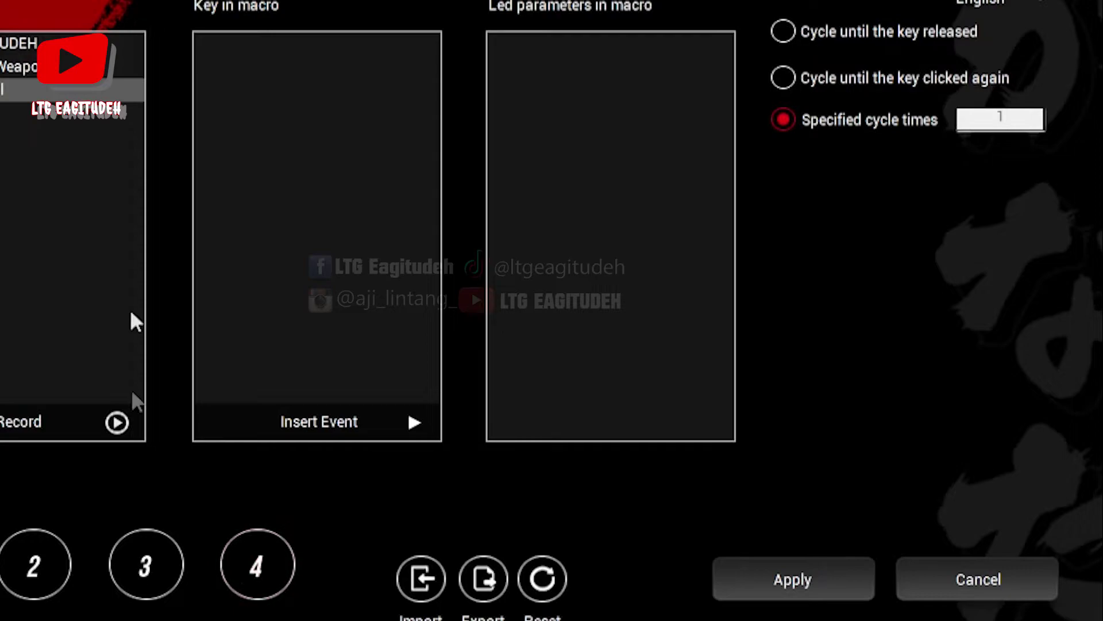
# Step: Insert a left-click press event into the no recoil macro, plus a left-click release event before it
pyautogui.click(370, 435)
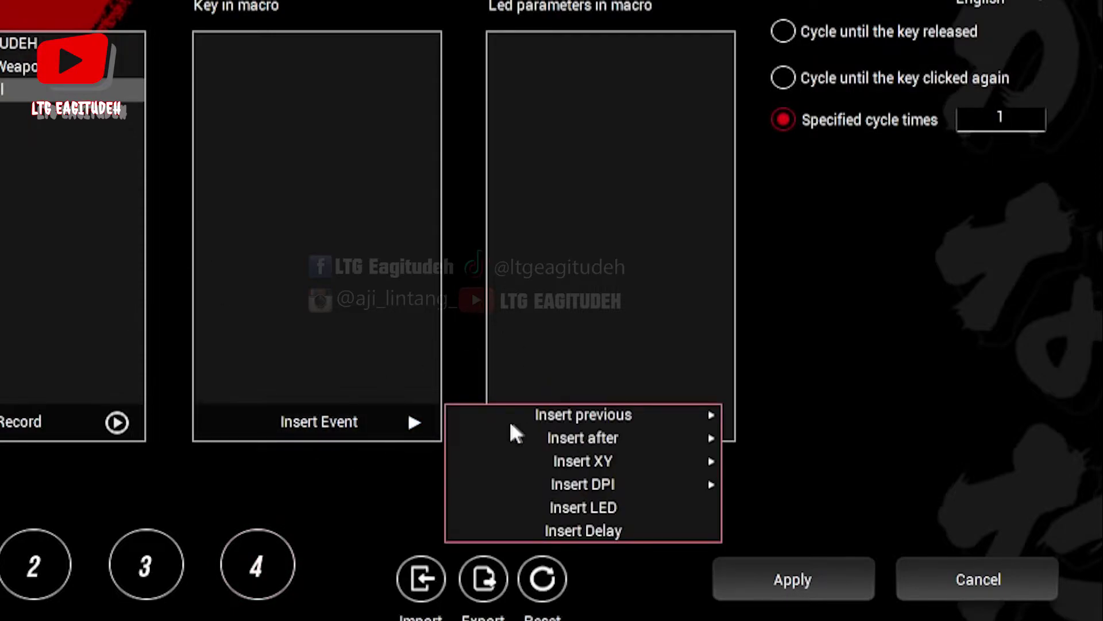
pyautogui.moveTo(660, 415)
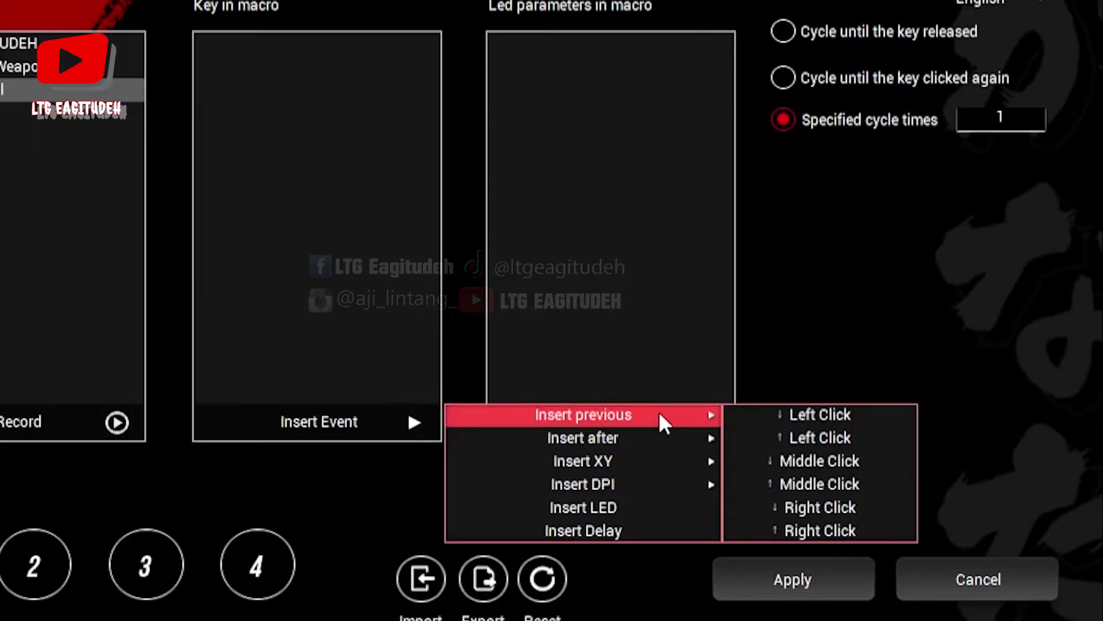
pyautogui.click(819, 413)
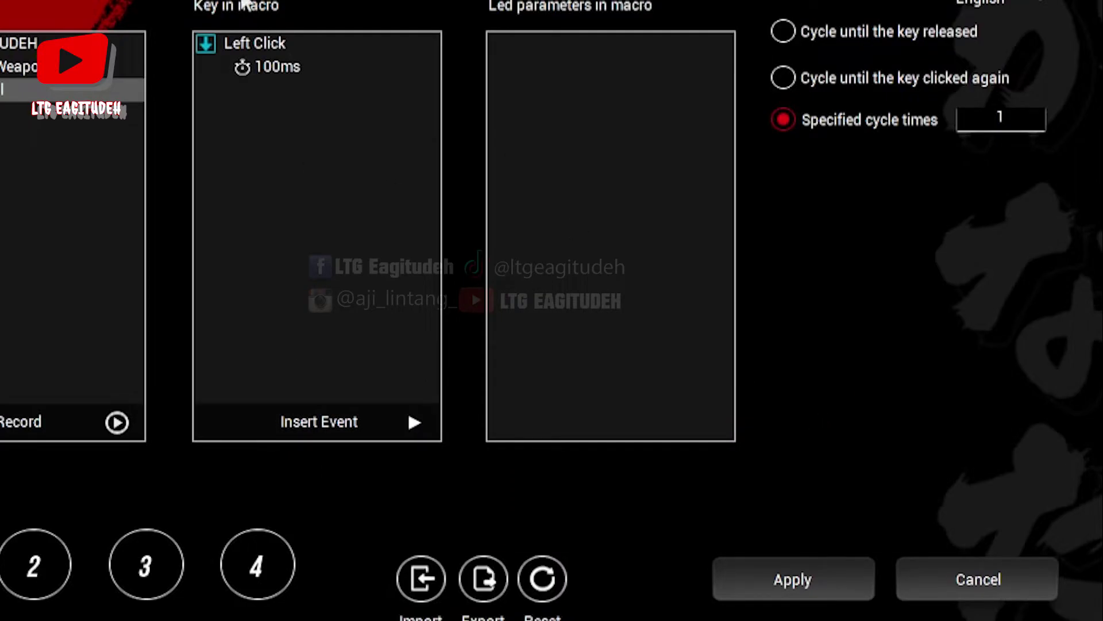
pyautogui.click(363, 436)
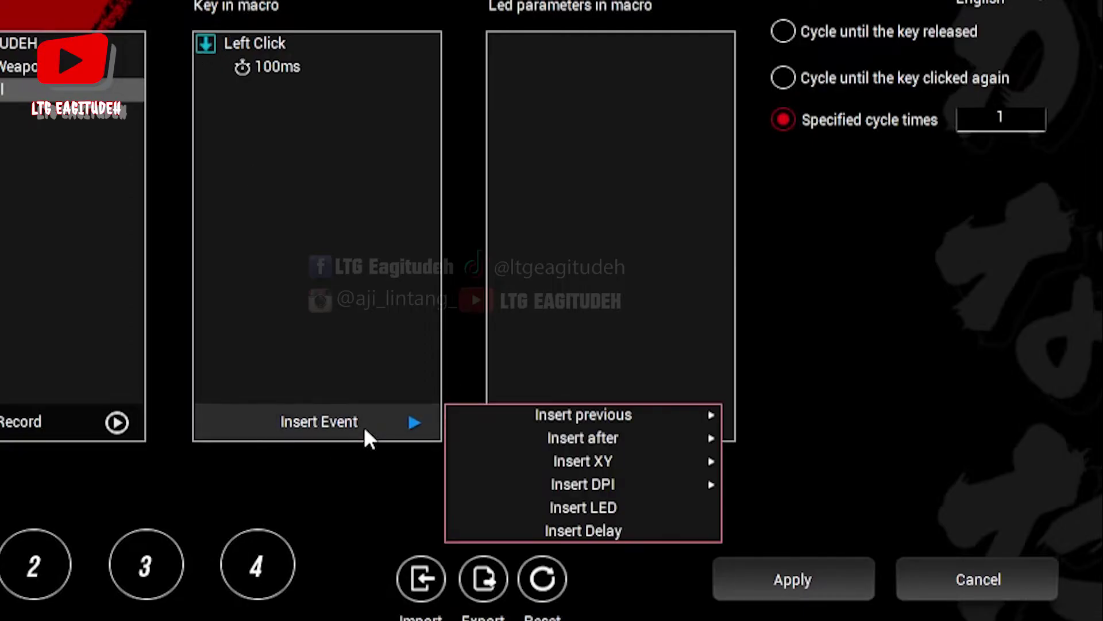
pyautogui.moveTo(561, 417)
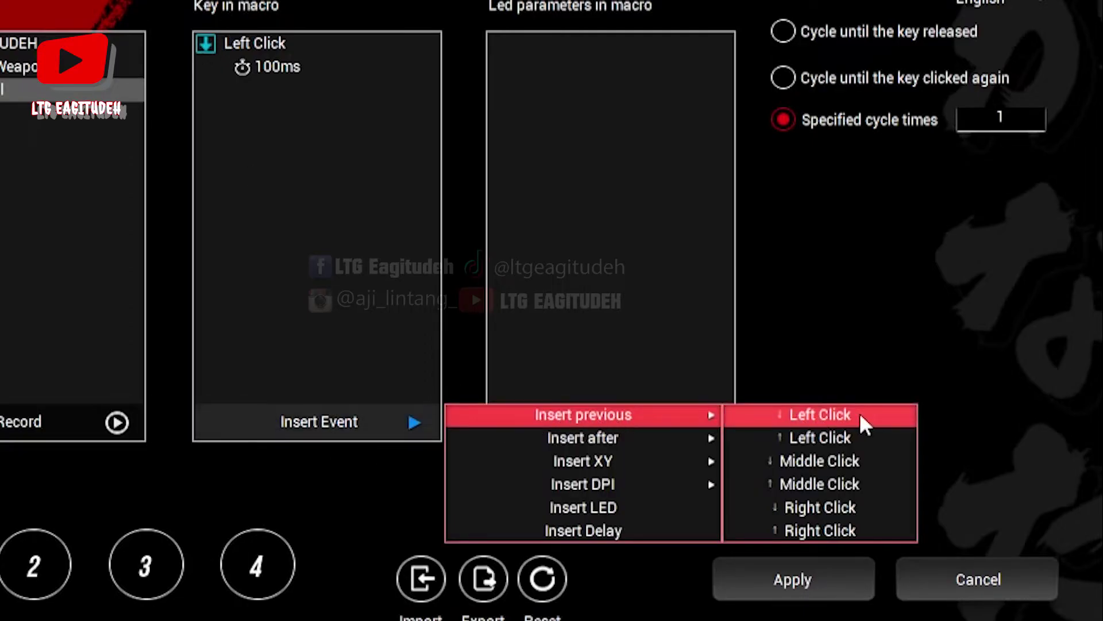
pyautogui.click(858, 438)
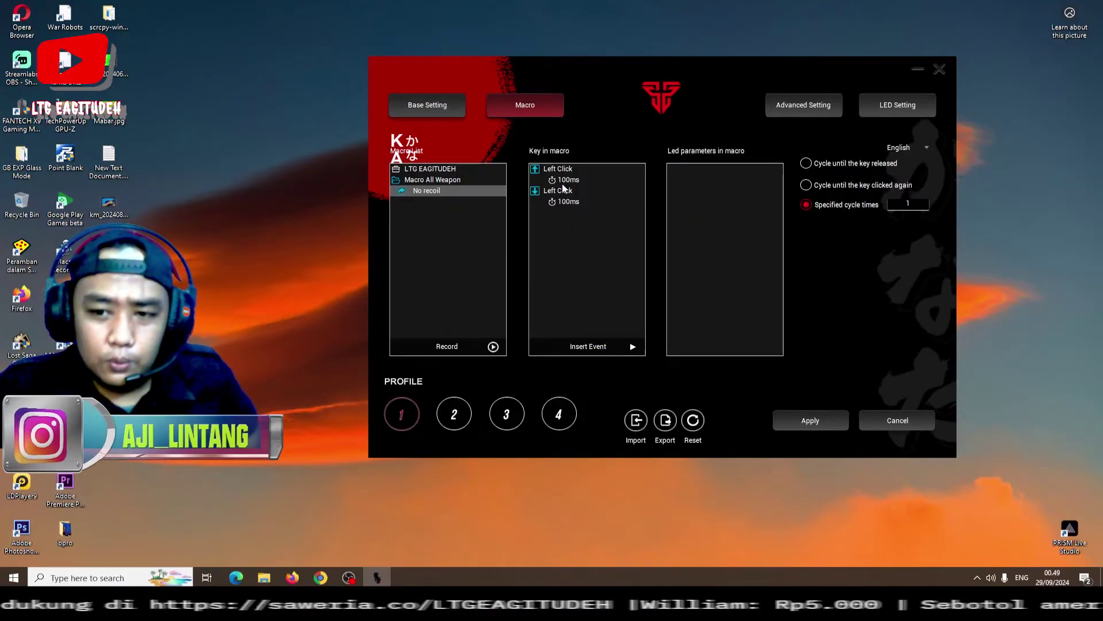
# Step: Insert a second left-click press and release, each placed before the existing events of the macro
pyautogui.click(588, 348)
pyautogui.moveTo(754, 344)
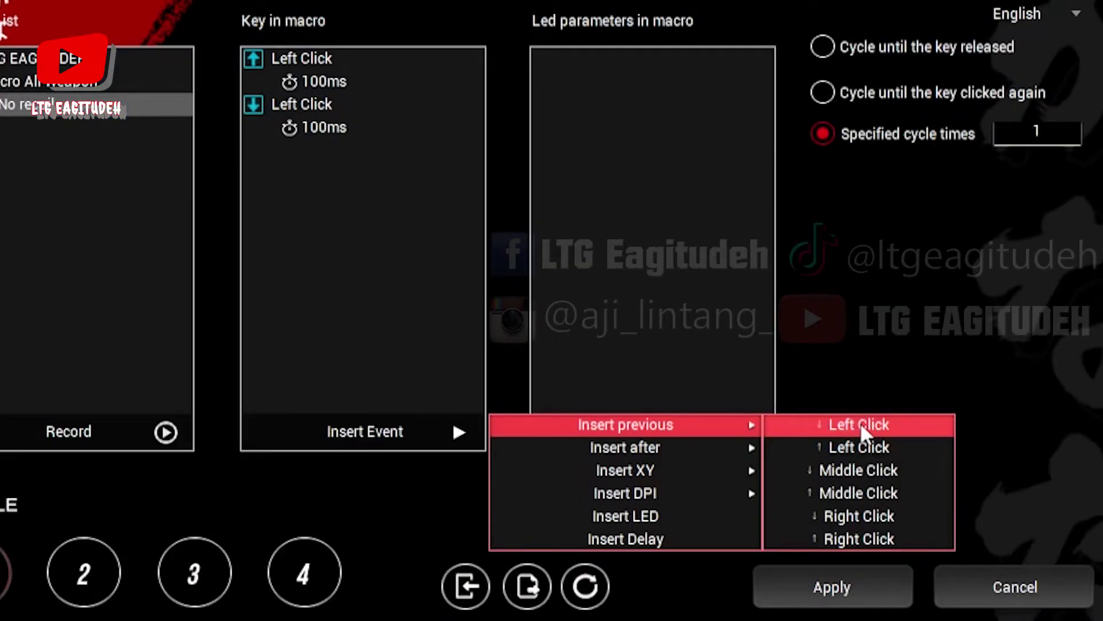
pyautogui.click(826, 432)
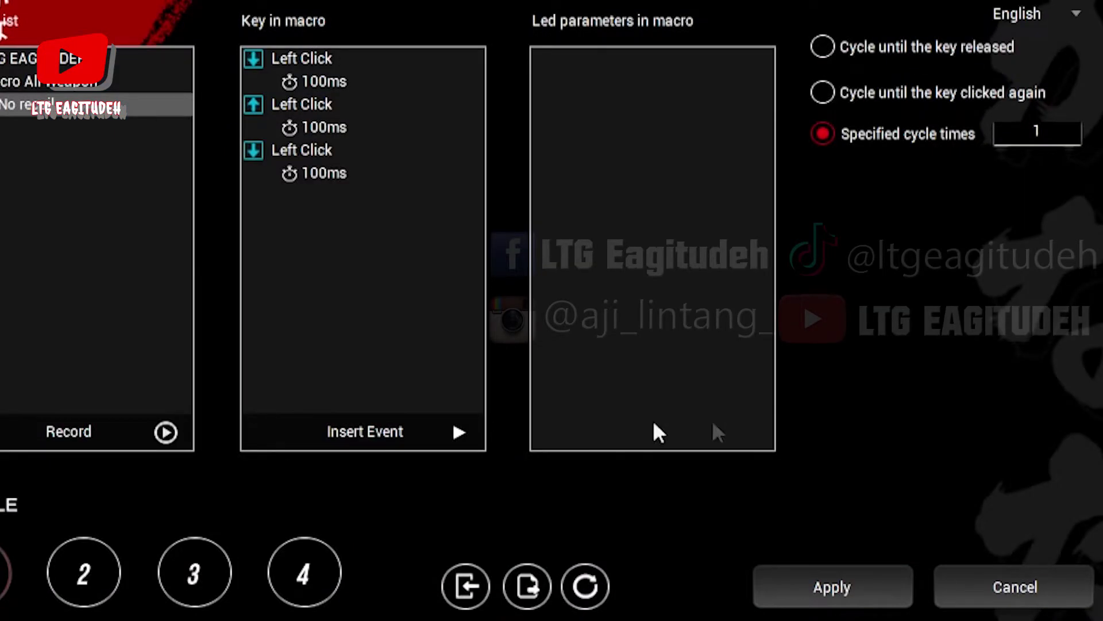
pyautogui.click(414, 432)
pyautogui.moveTo(614, 428)
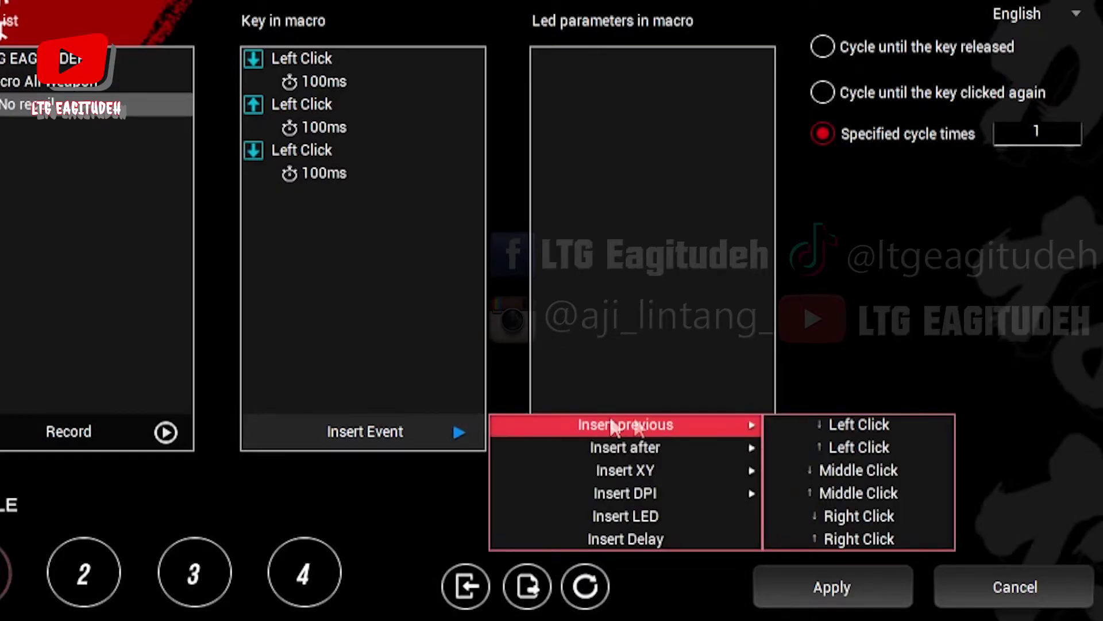
pyautogui.click(858, 447)
# Step: Insert a third left-click press and release, each placed before the macro's existing events
pyautogui.click(440, 442)
pyautogui.moveTo(627, 425)
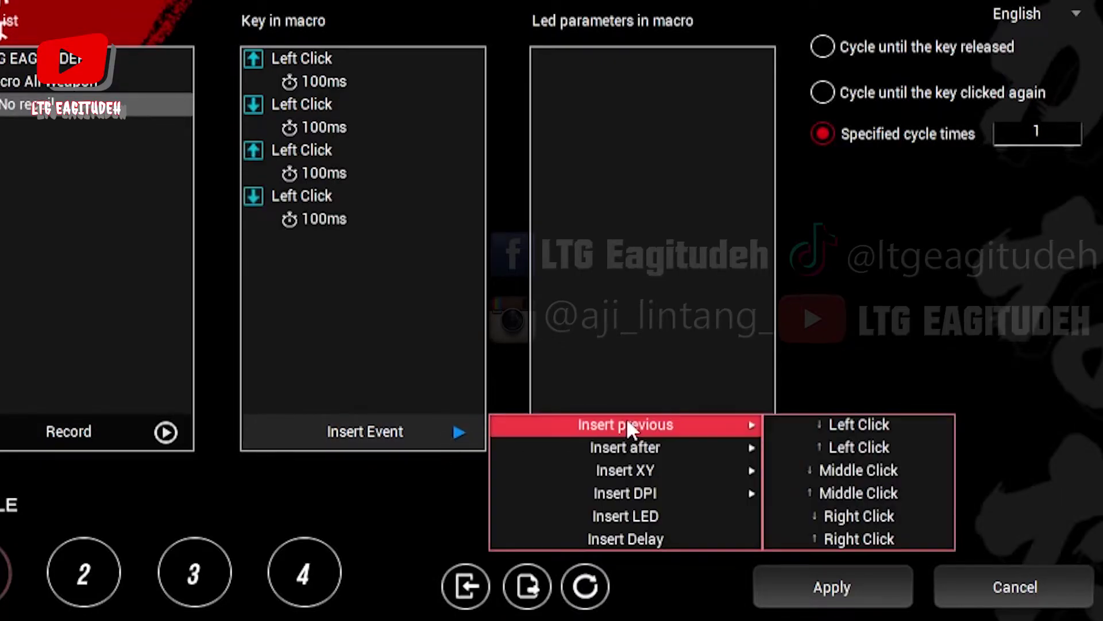
pyautogui.click(828, 425)
pyautogui.click(395, 434)
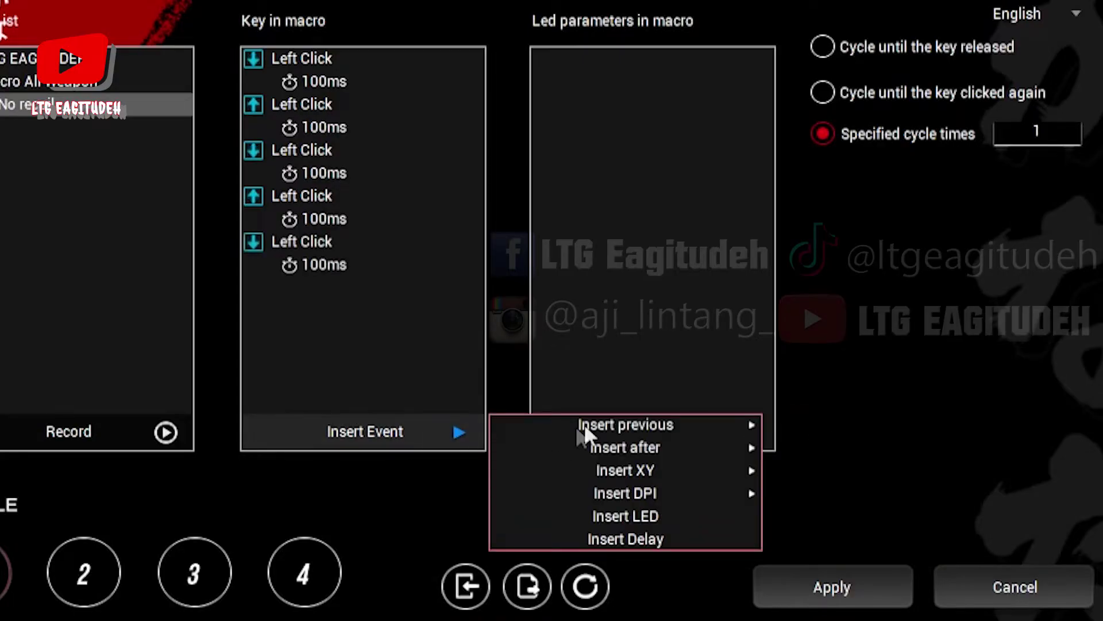
pyautogui.moveTo(584, 428)
pyautogui.click(848, 449)
# Step: Insert a fourth left-click press and release into the no recoil macro, each placed before the existing events
pyautogui.click(398, 430)
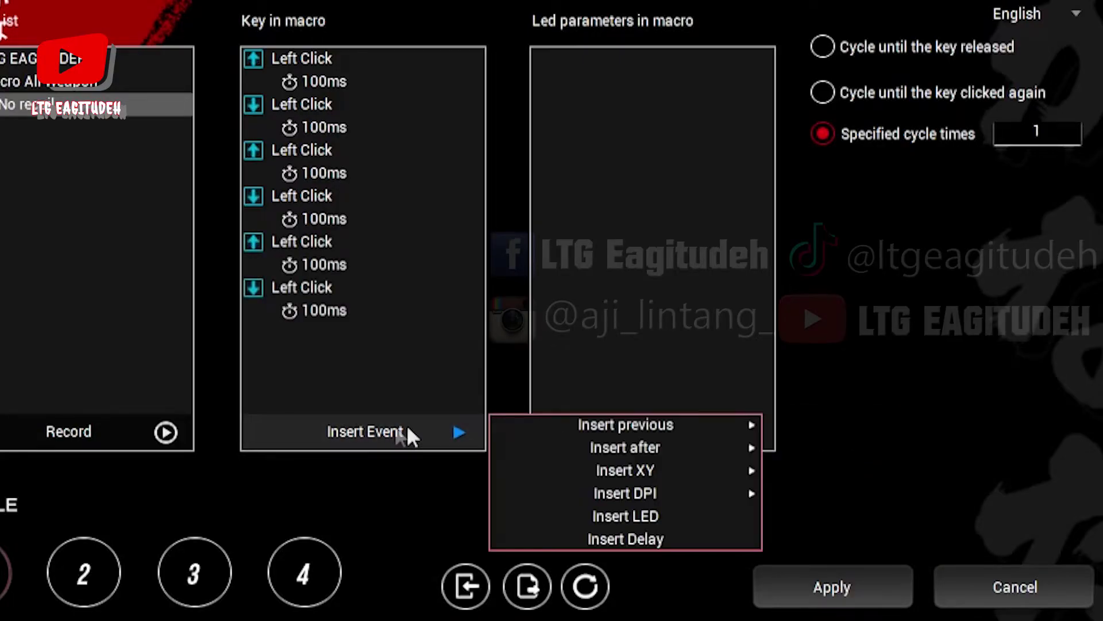
pyautogui.moveTo(679, 423)
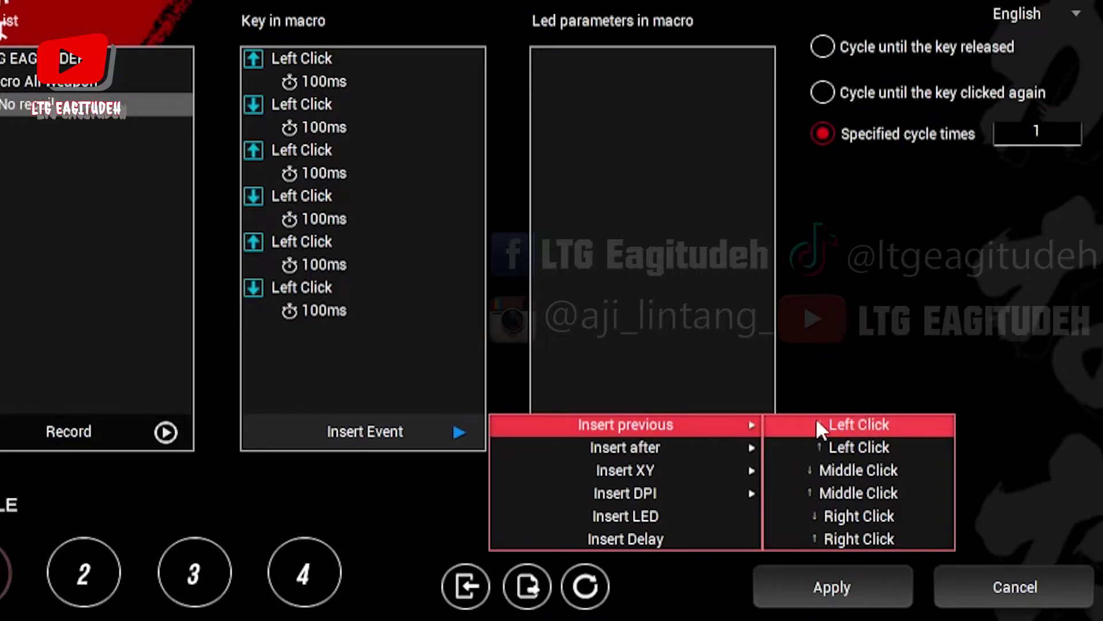
pyautogui.click(817, 425)
pyautogui.click(436, 432)
pyautogui.moveTo(684, 425)
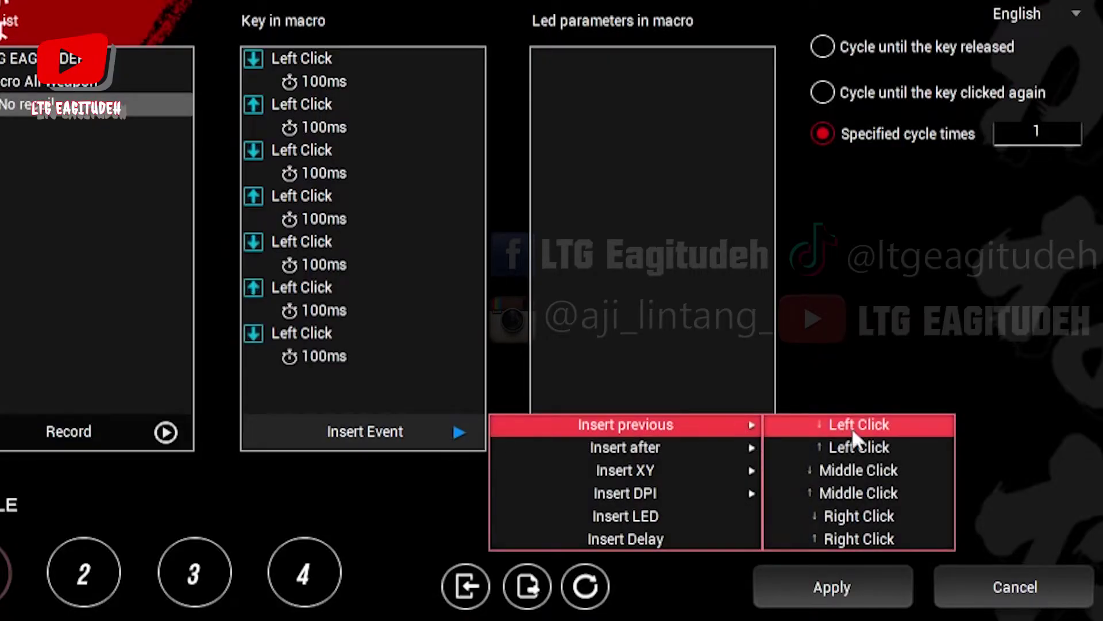
pyautogui.click(854, 443)
# Step: Insert a fifth left-click press and release, each placed before the macro's existing events
pyautogui.click(460, 432)
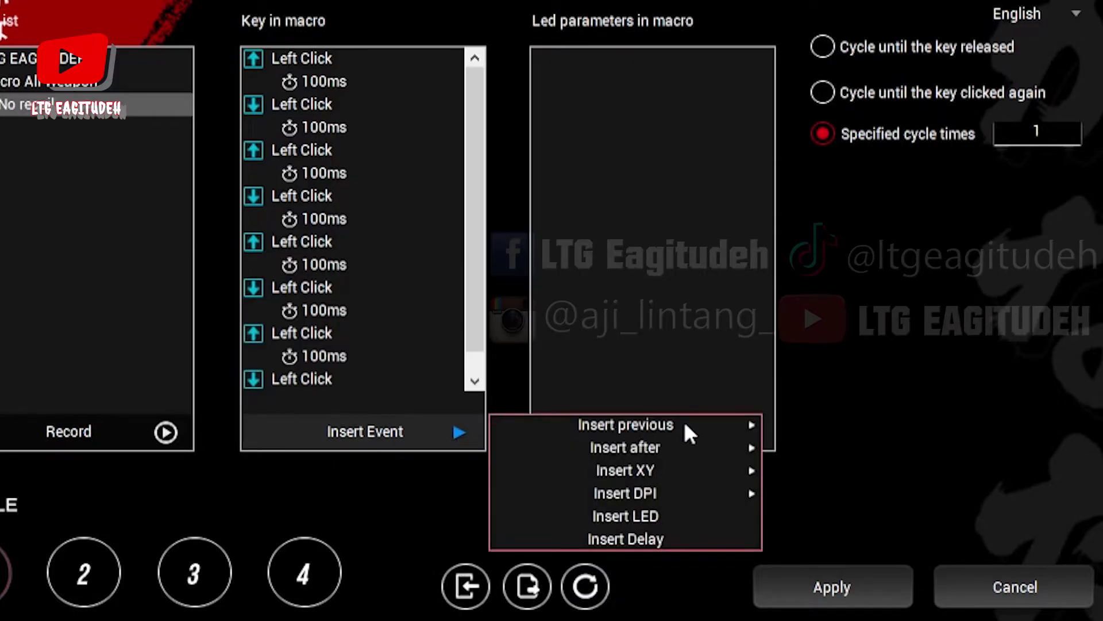
pyautogui.click(816, 424)
pyautogui.click(458, 432)
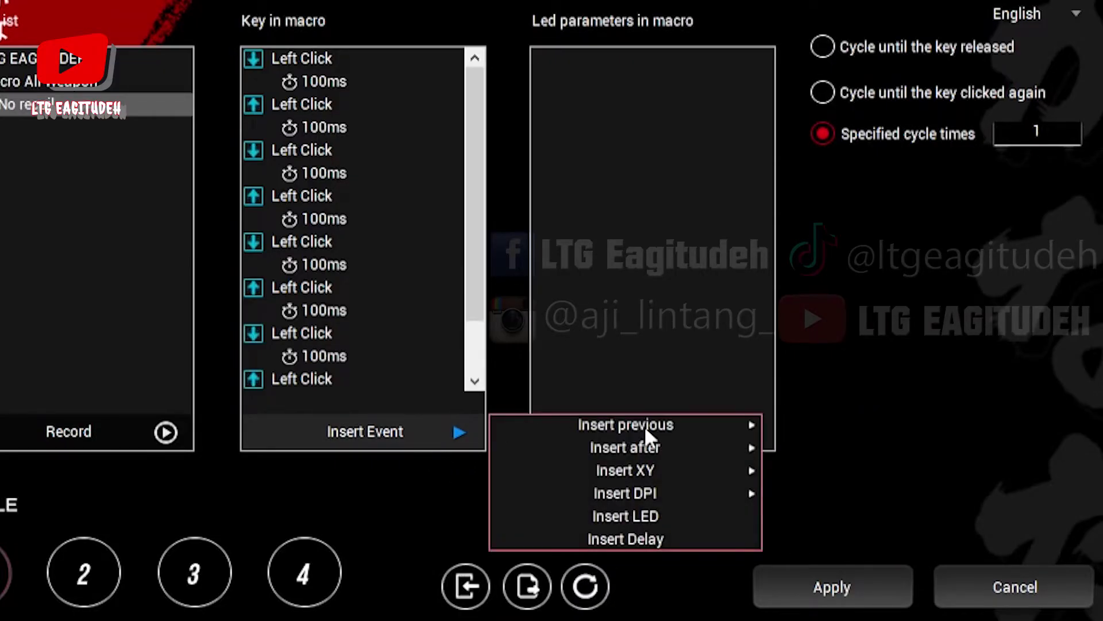
pyautogui.moveTo(645, 431)
pyautogui.click(843, 447)
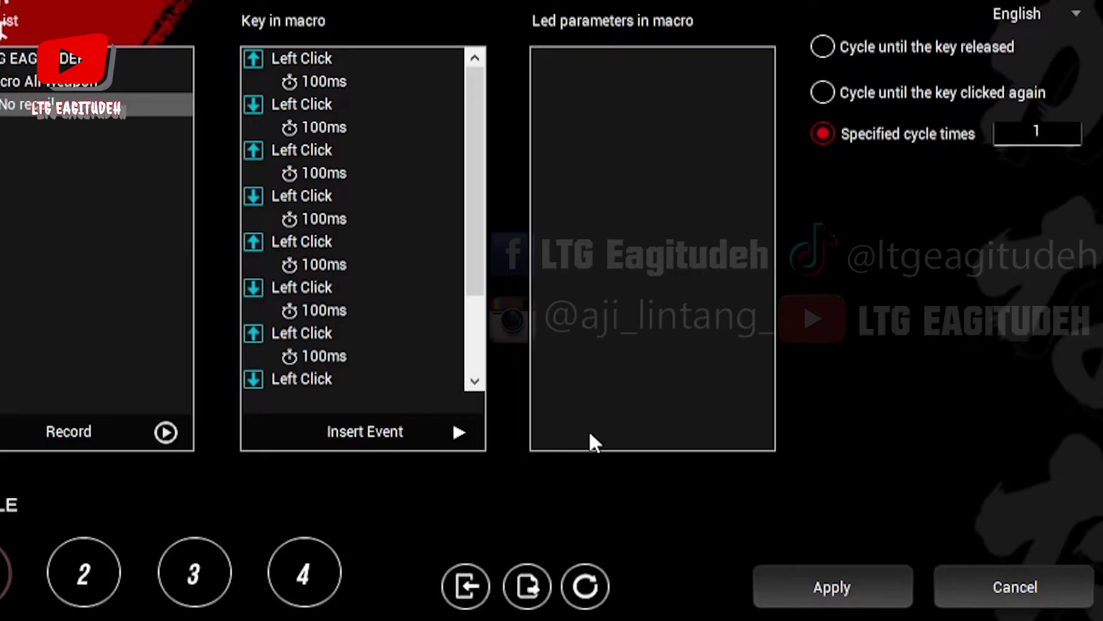
# Step: Insert a sixth left-click press and release, each placed before the macro's existing events
pyautogui.click(463, 432)
pyautogui.moveTo(645, 425)
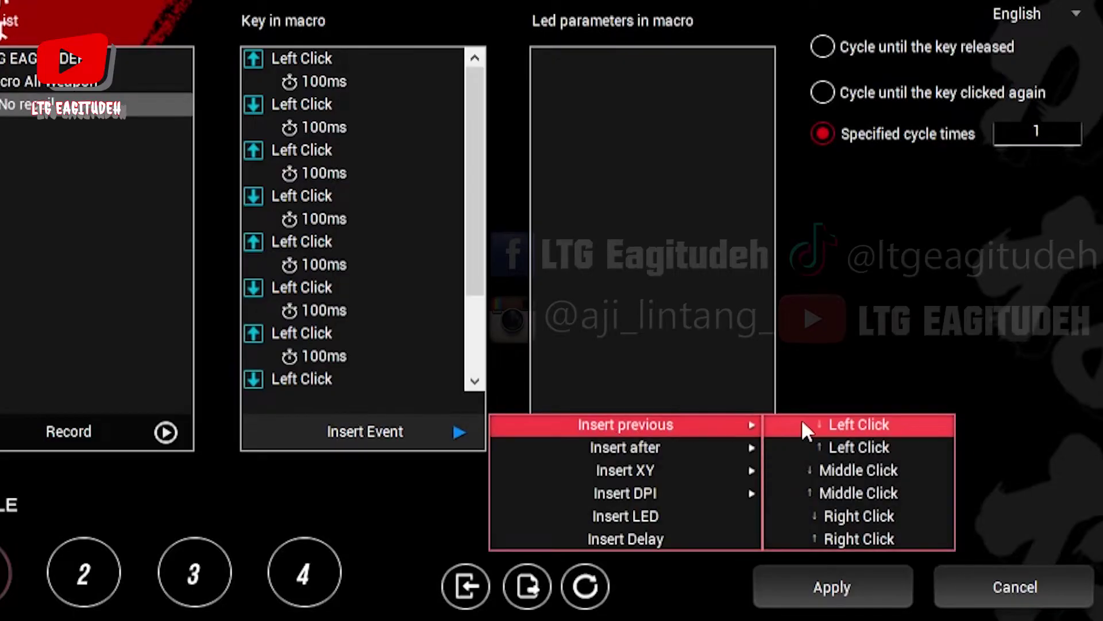
pyautogui.click(803, 423)
pyautogui.click(458, 432)
pyautogui.moveTo(601, 423)
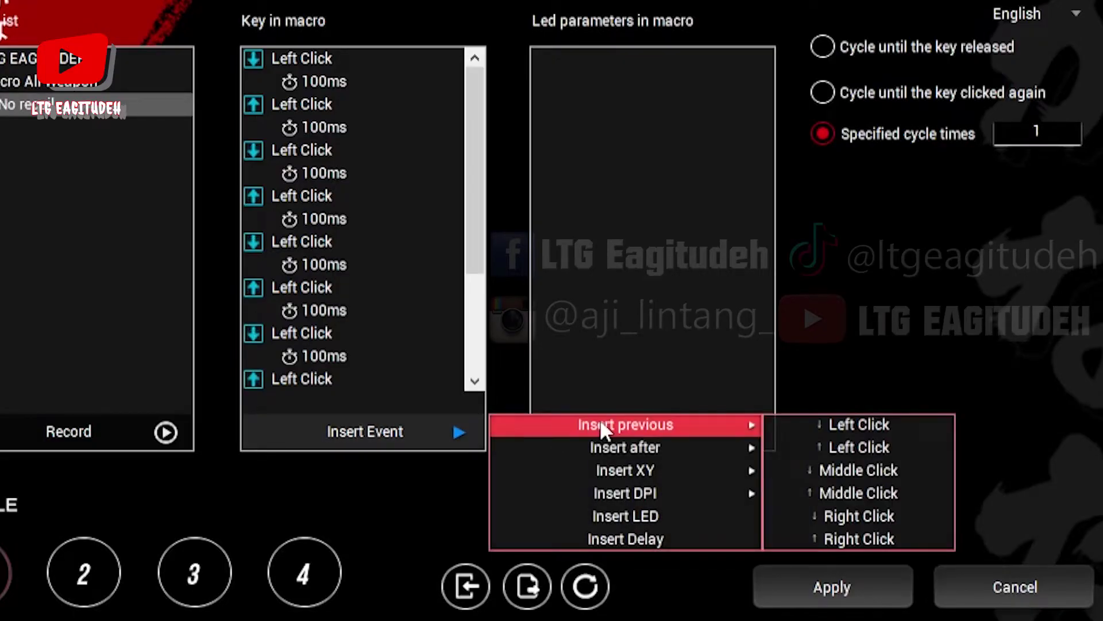
pyautogui.click(815, 447)
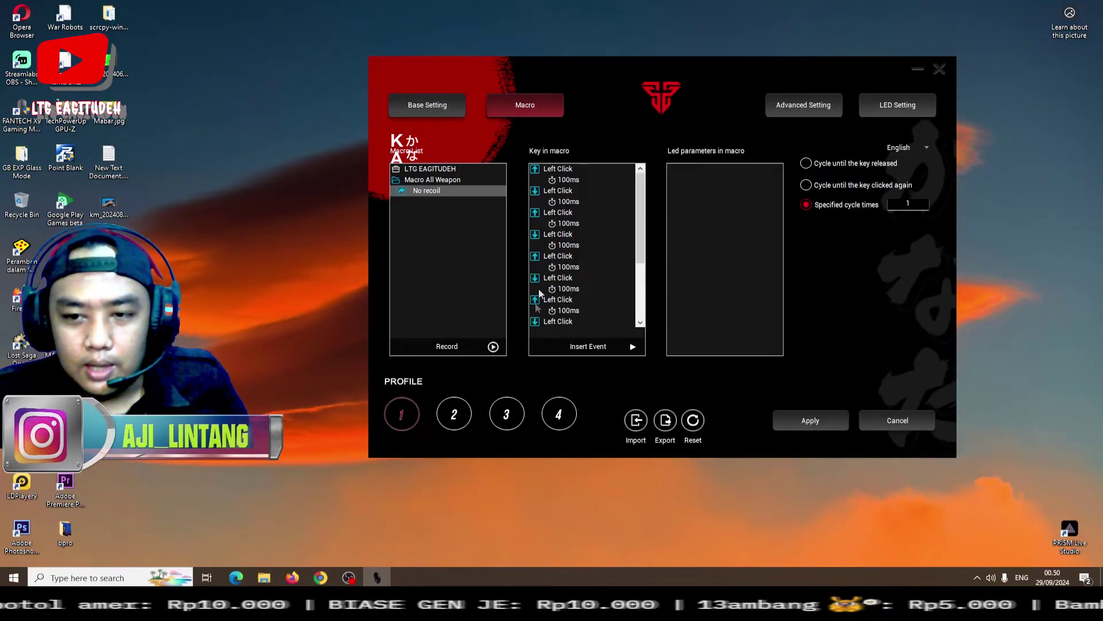
# Step: Insert a seventh left-click press and release, each placed before the first event of the no recoil macro
pyautogui.click(553, 169)
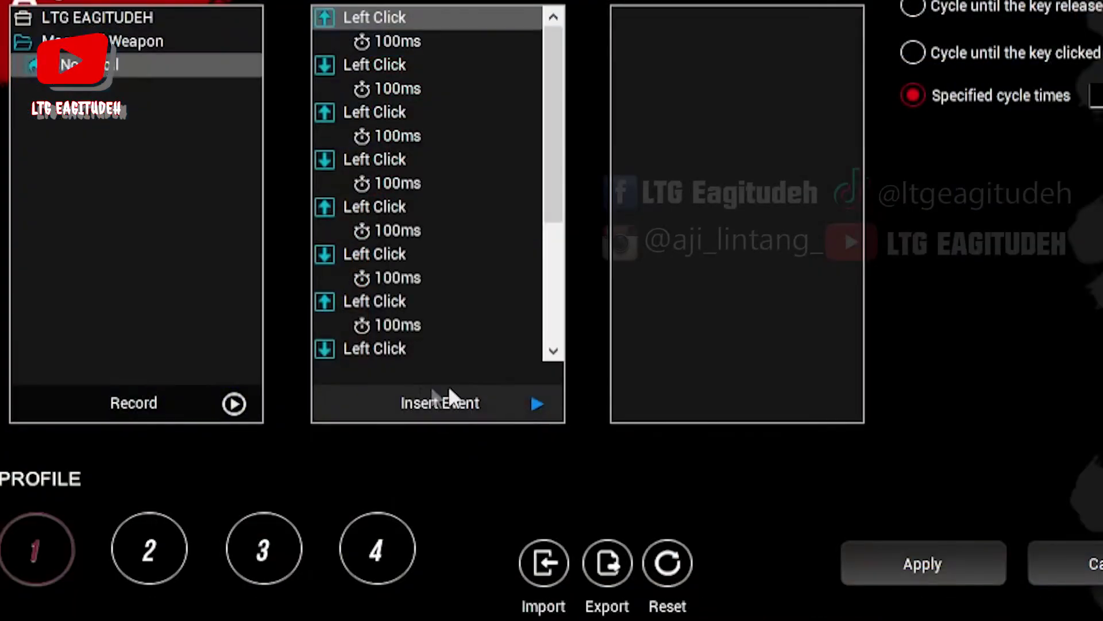
pyautogui.click(509, 405)
pyautogui.moveTo(812, 395)
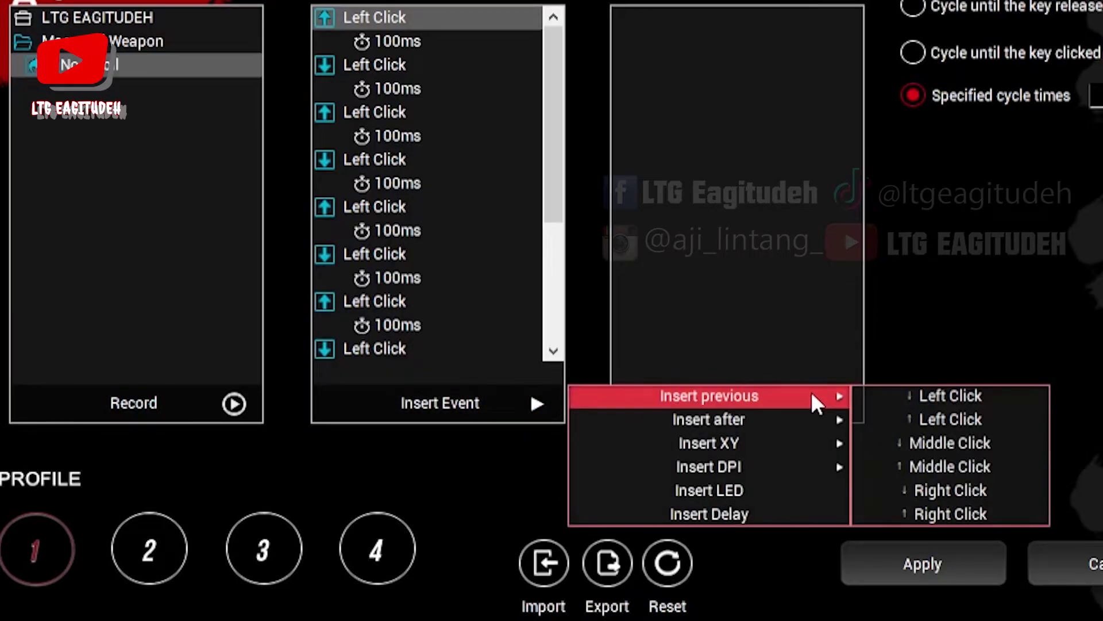
pyautogui.click(926, 394)
pyautogui.click(492, 405)
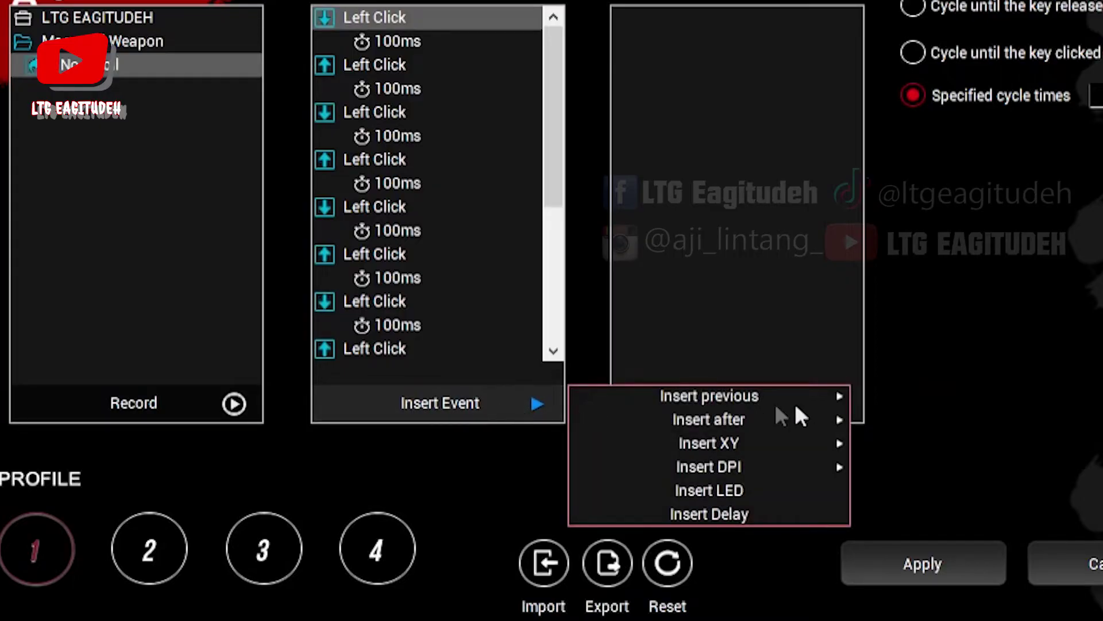
pyautogui.moveTo(822, 396)
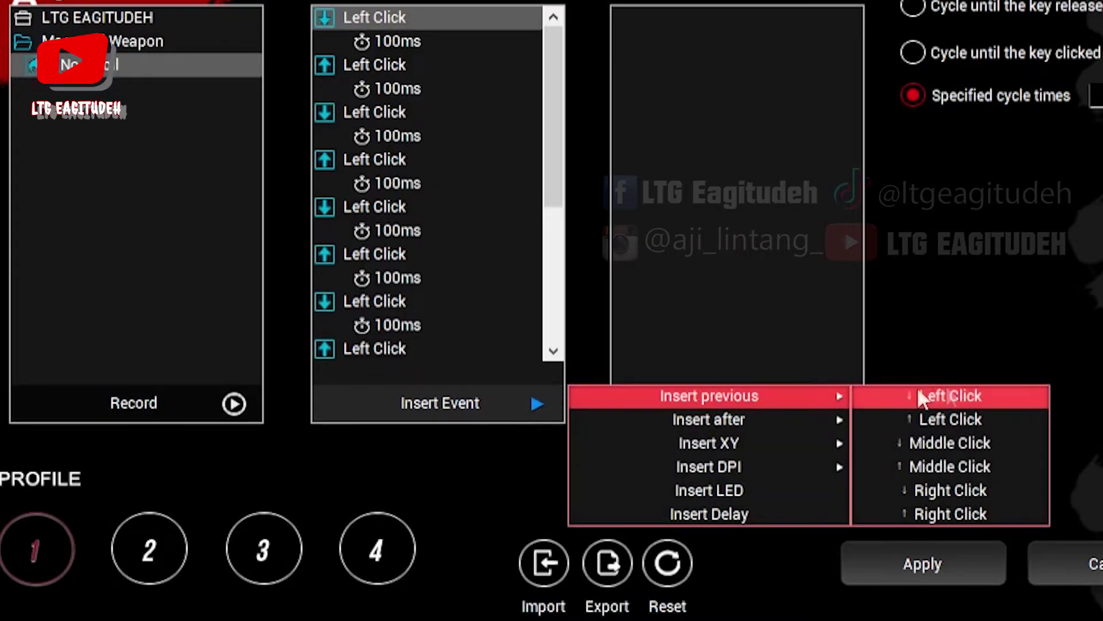
pyautogui.click(961, 423)
# Step: Insert an eighth left-click press and release, each placed before the macro's first event
pyautogui.click(537, 404)
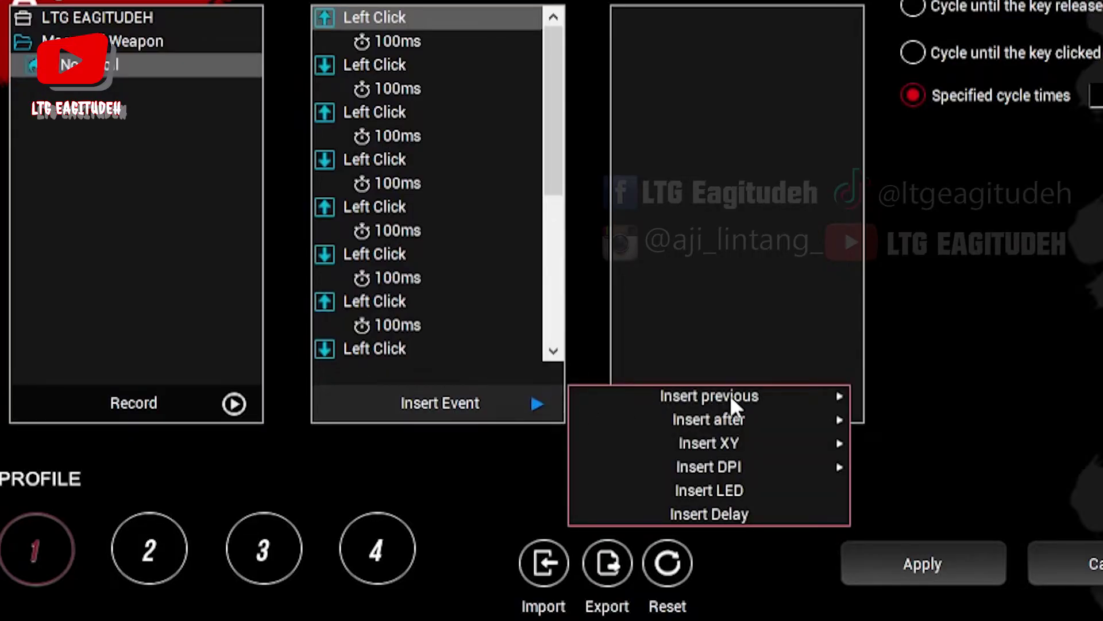
pyautogui.moveTo(836, 394)
pyautogui.click(931, 397)
pyautogui.click(506, 409)
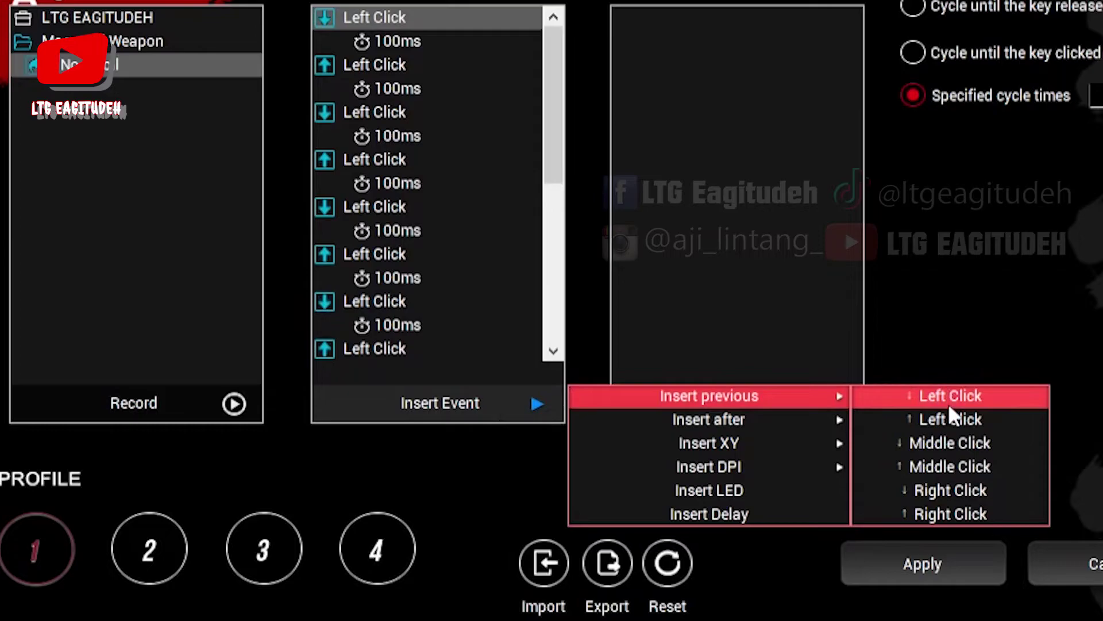
pyautogui.click(948, 414)
# Step: Insert a ninth left-click press and release, each placed before the macro's first event
pyautogui.click(510, 405)
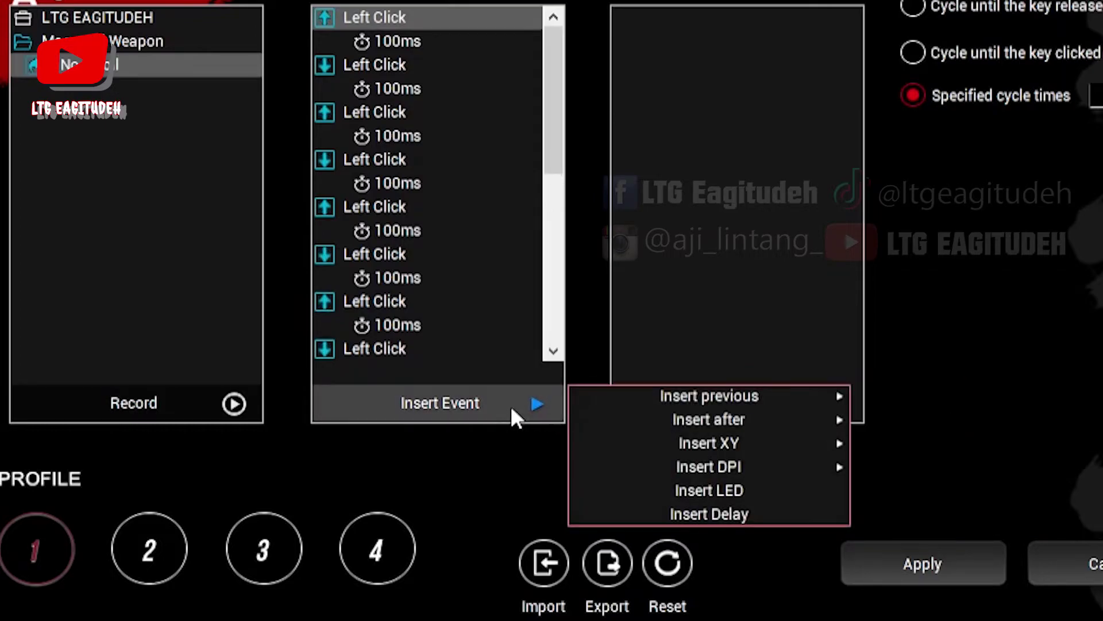
pyautogui.moveTo(782, 399)
pyautogui.click(950, 396)
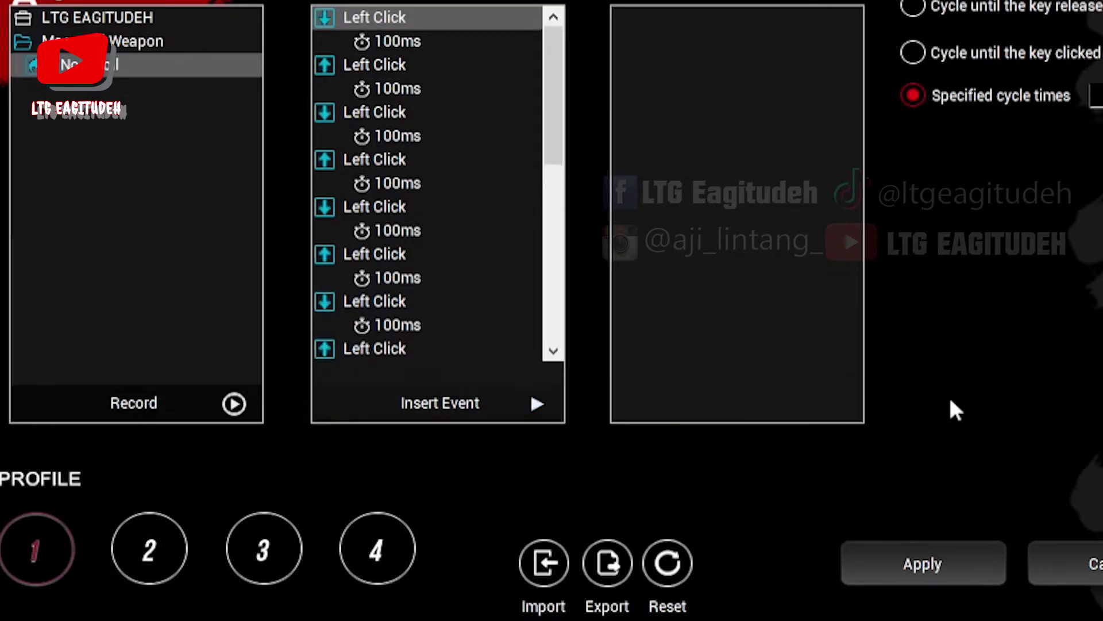
pyautogui.click(500, 405)
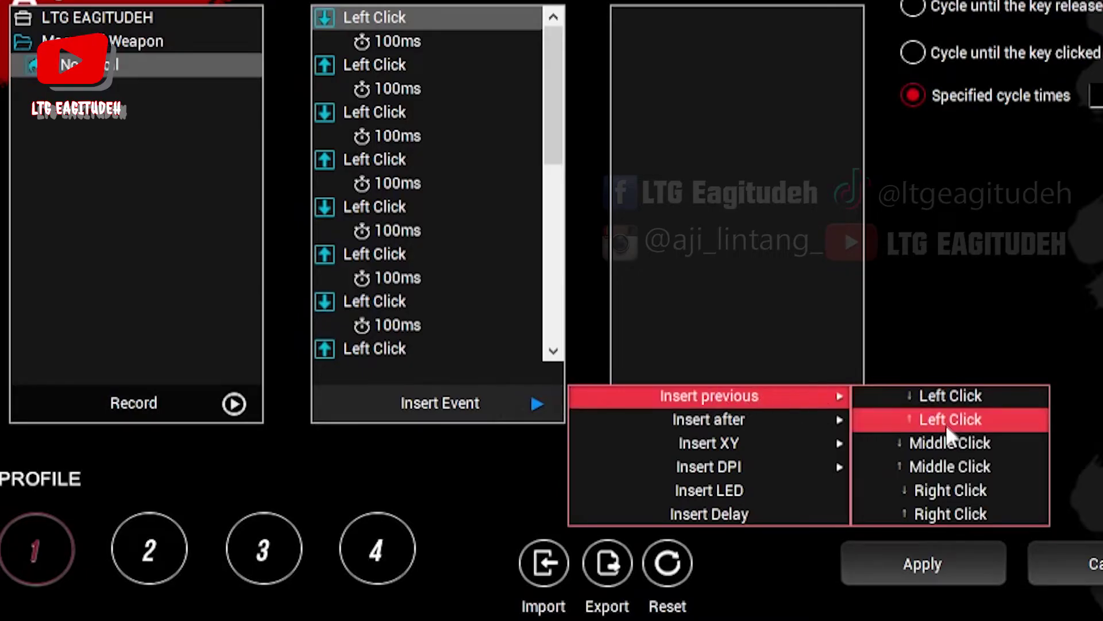
pyautogui.click(946, 424)
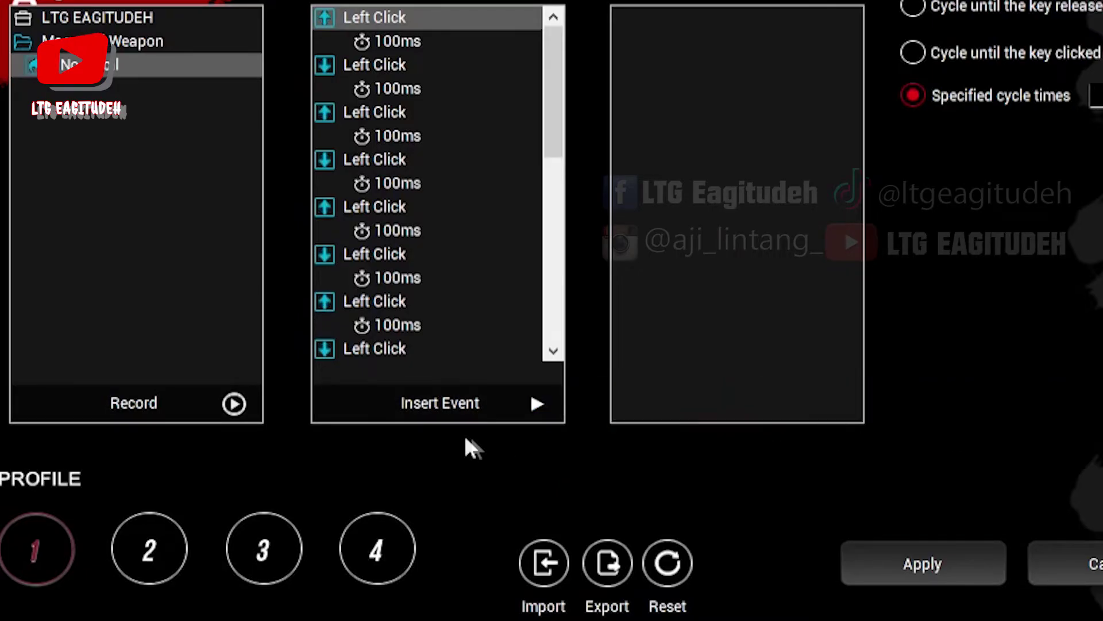
# Step: Insert a tenth left-click press and release, each placed before the macro's first event
pyautogui.click(466, 402)
pyautogui.moveTo(791, 391)
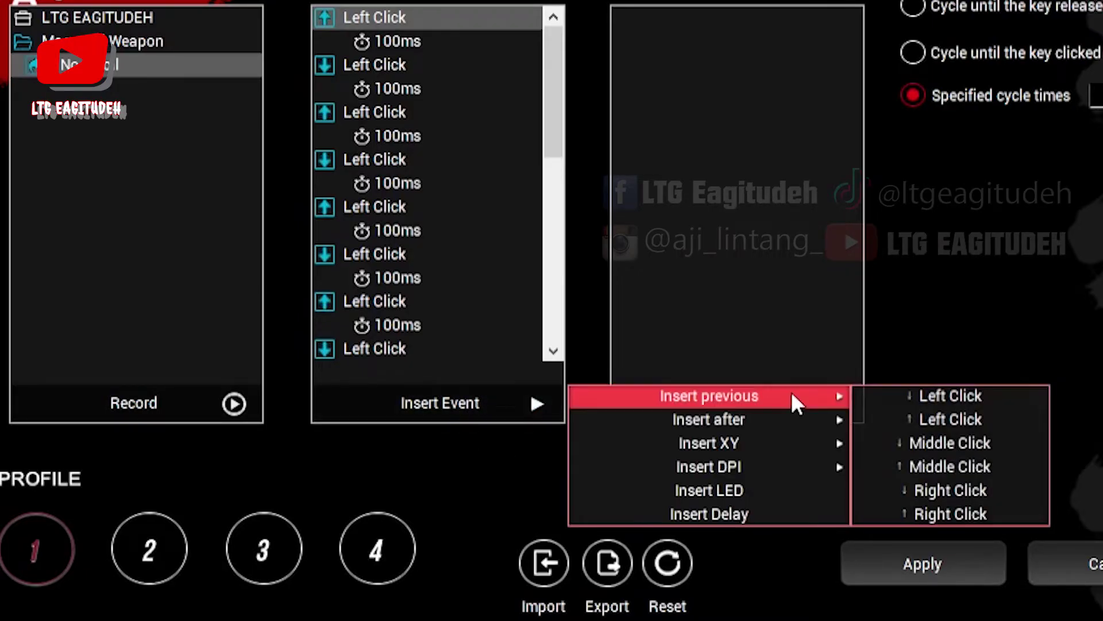
pyautogui.click(906, 395)
pyautogui.click(484, 410)
pyautogui.moveTo(755, 396)
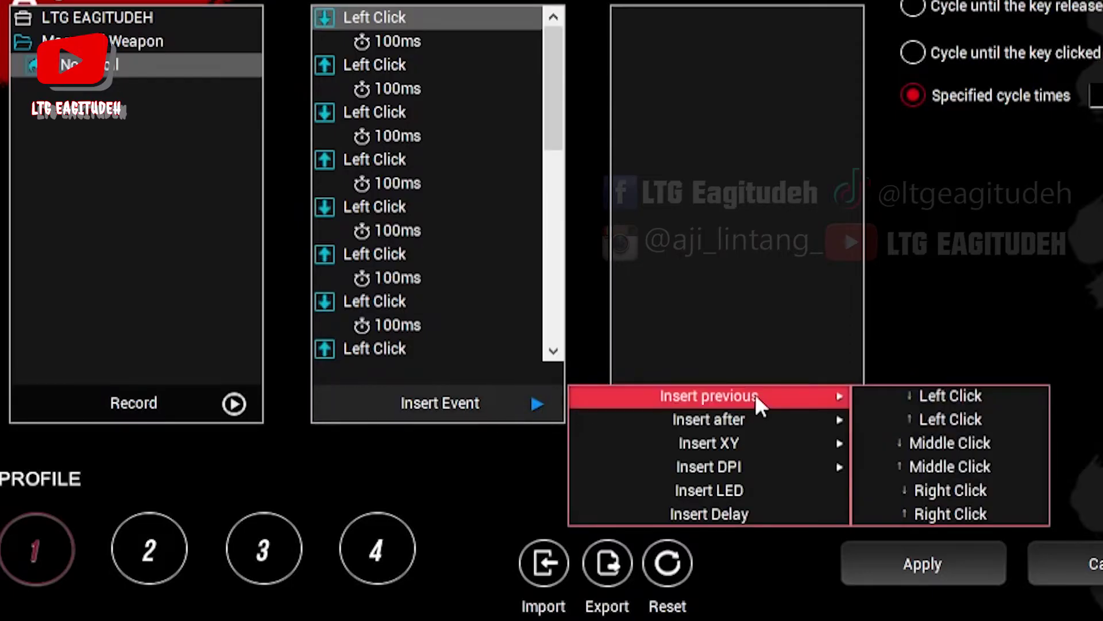
pyautogui.click(929, 420)
# Step: Insert an eleventh left-click press and release, each placed before the macro's first event
pyautogui.click(482, 402)
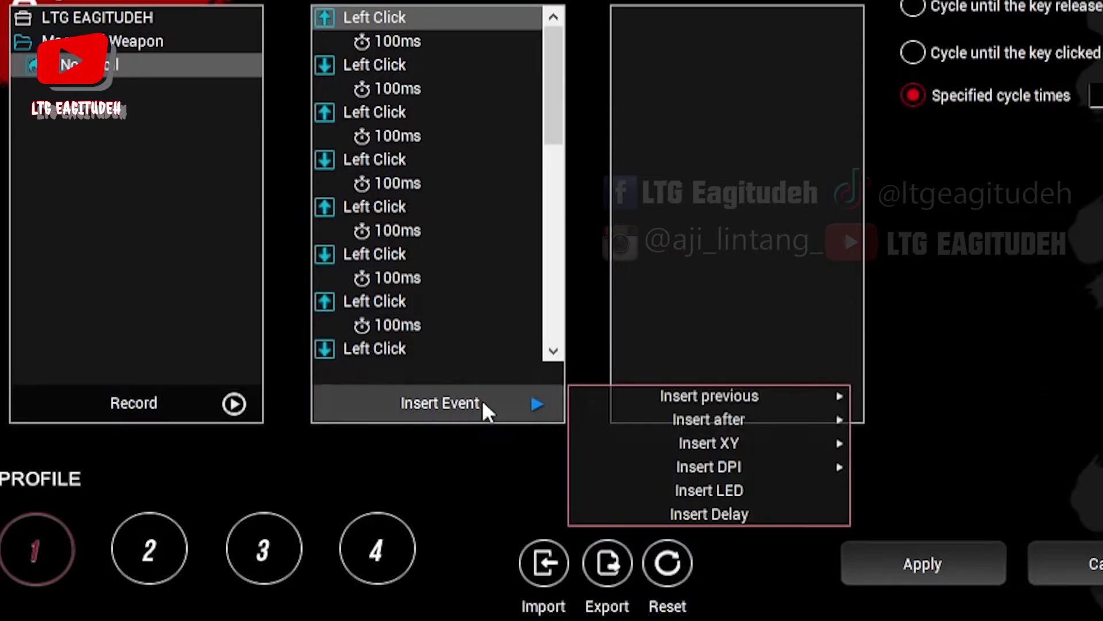
pyautogui.moveTo(742, 402)
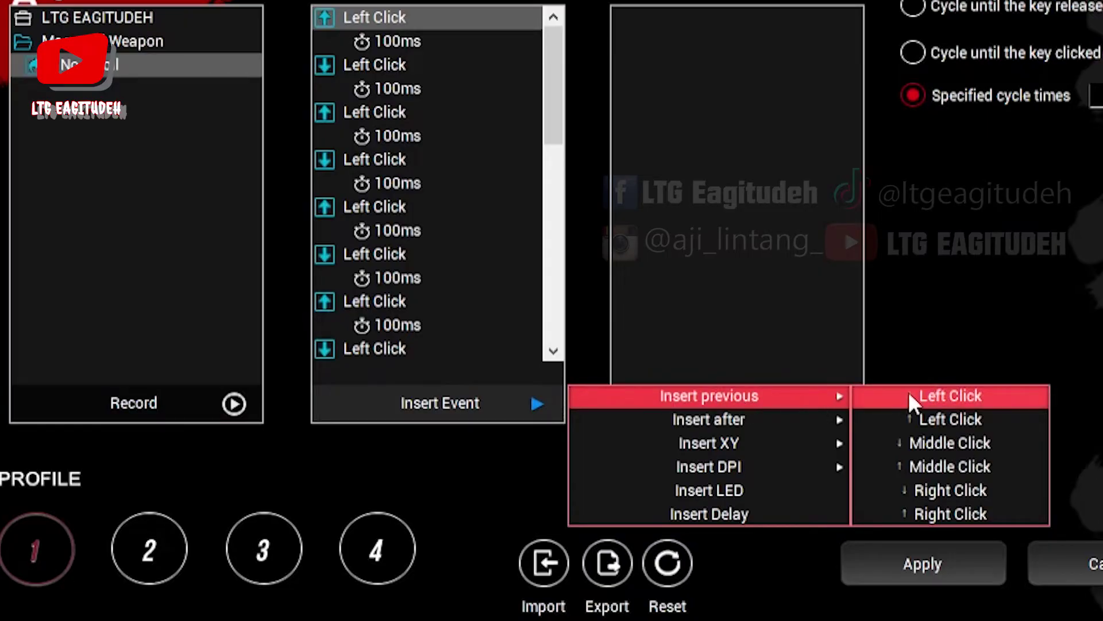
pyautogui.click(936, 396)
pyautogui.click(555, 406)
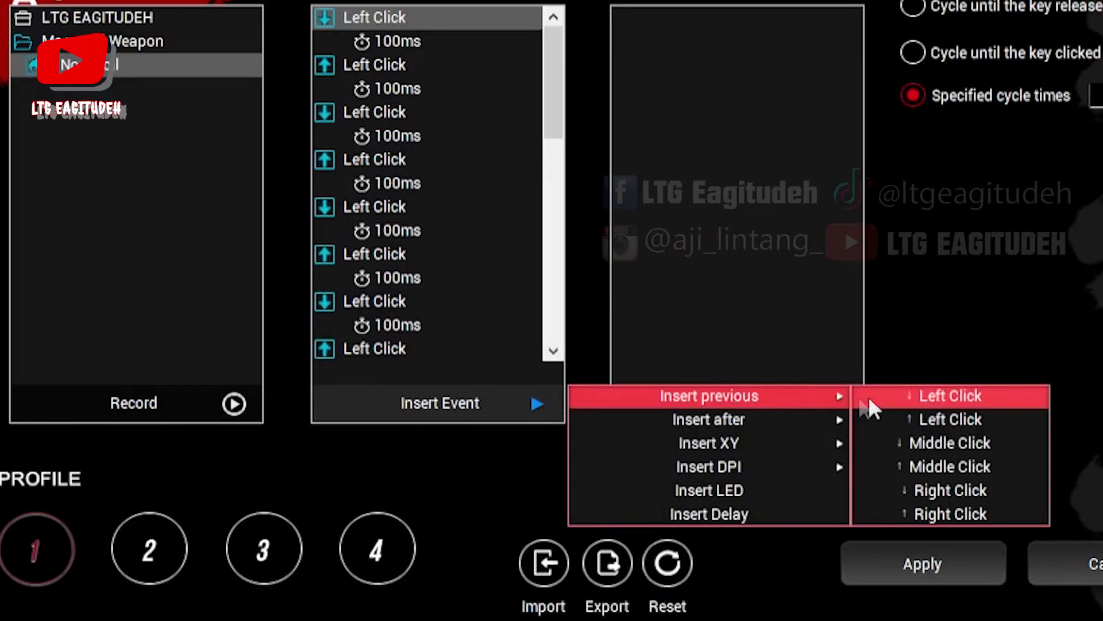
pyautogui.click(917, 416)
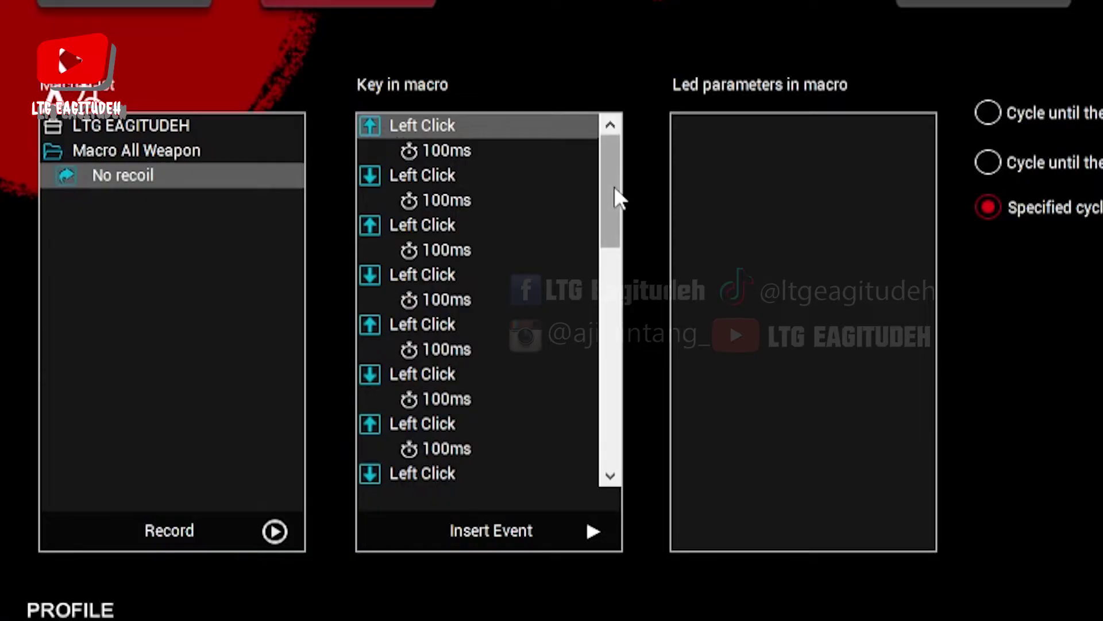
# Step: Delete the first left-click release from the no recoil macro and review the order of the remaining events
pyautogui.rightClick(432, 127)
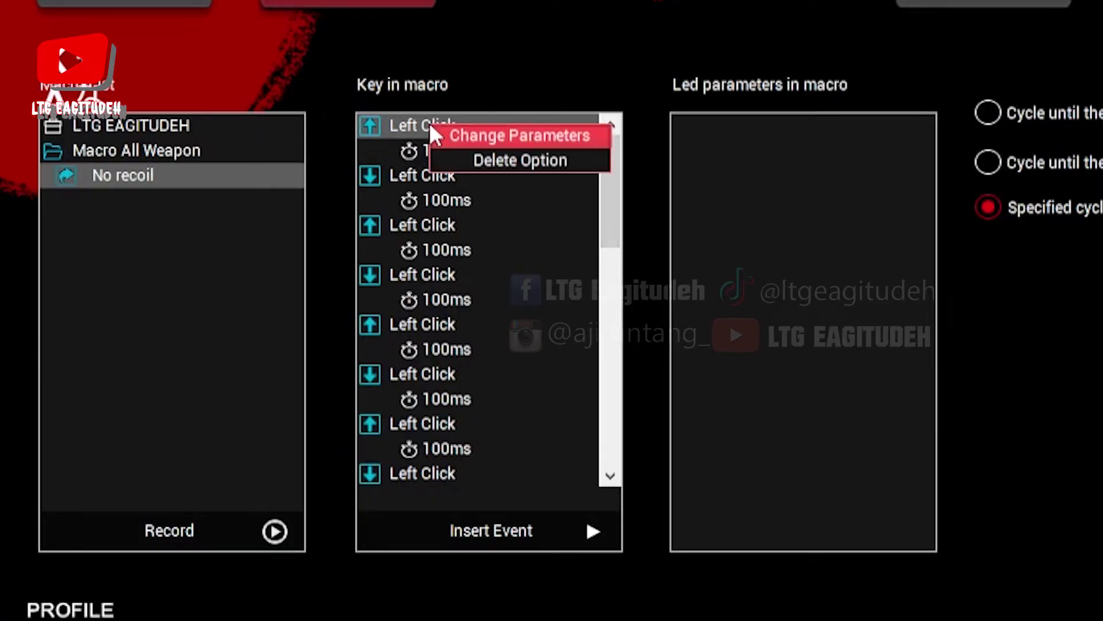
pyautogui.click(551, 172)
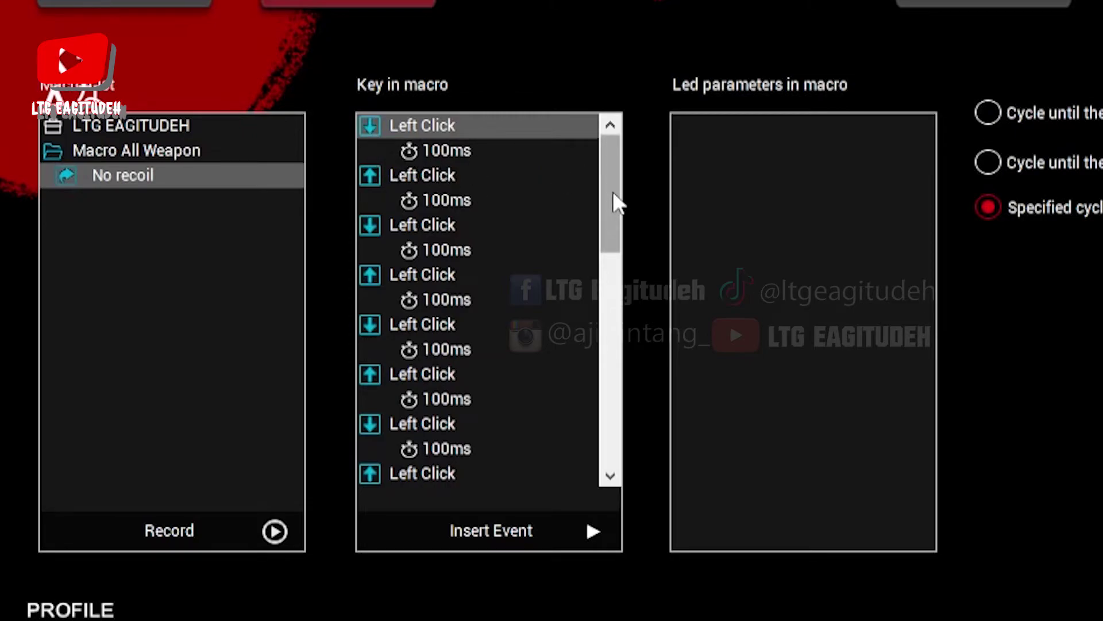
pyautogui.moveTo(617, 201); pyautogui.dragTo(636, 480)
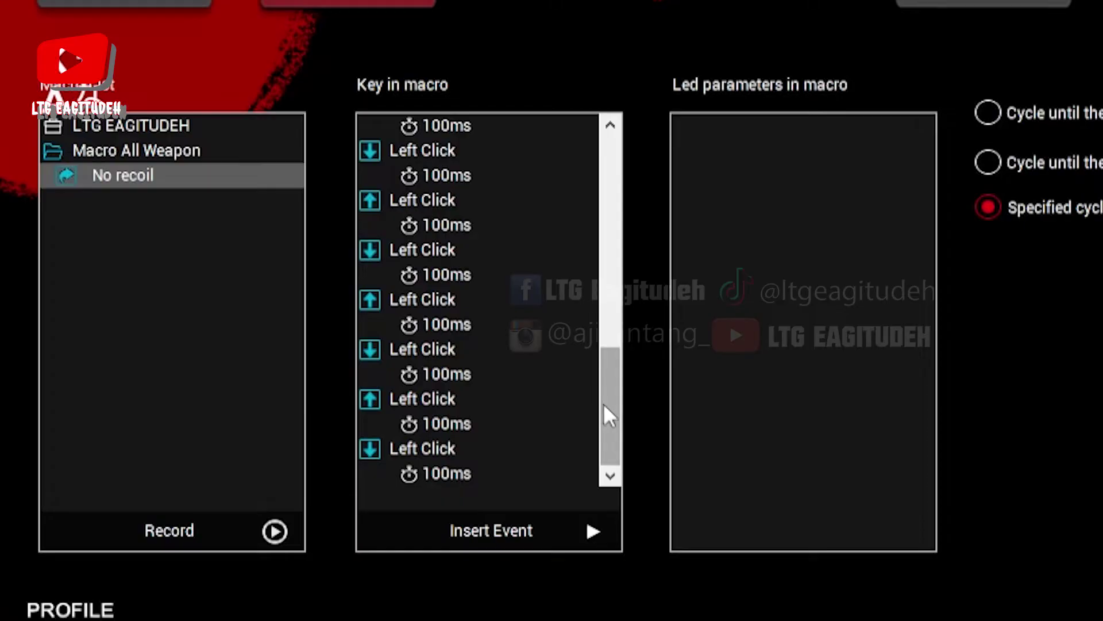
pyautogui.moveTo(609, 413); pyautogui.dragTo(636, 118)
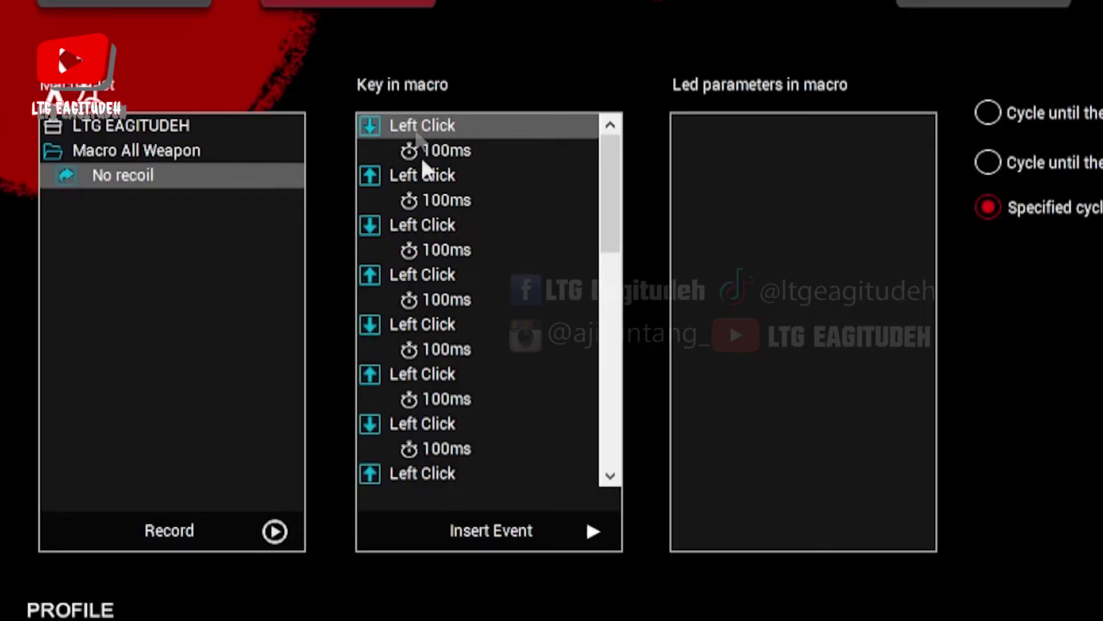
pyautogui.click(394, 183)
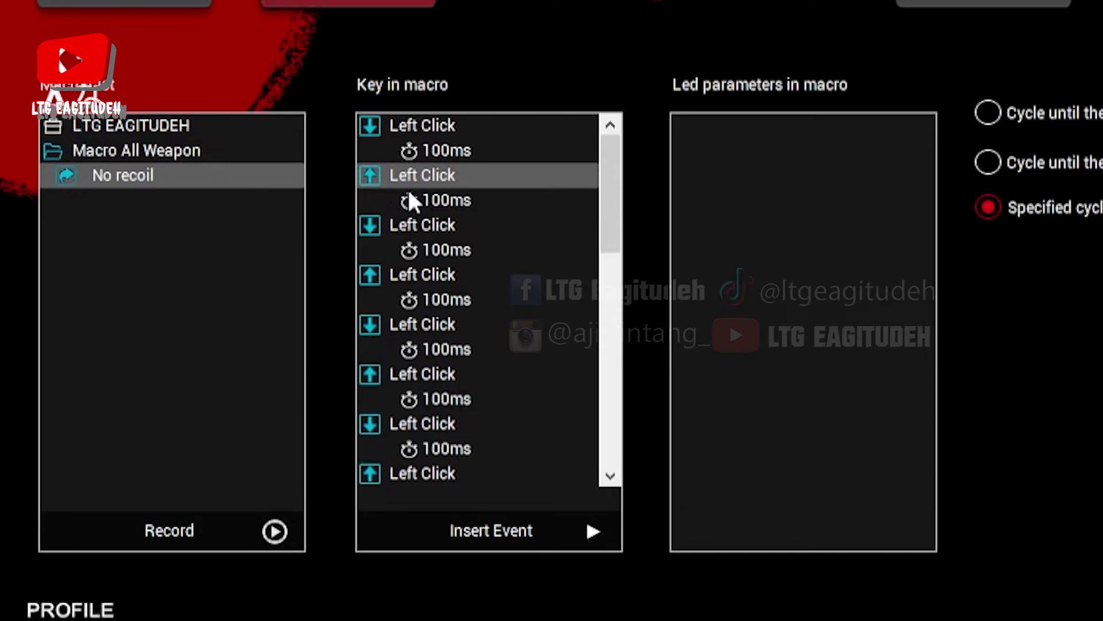
pyautogui.click(418, 136)
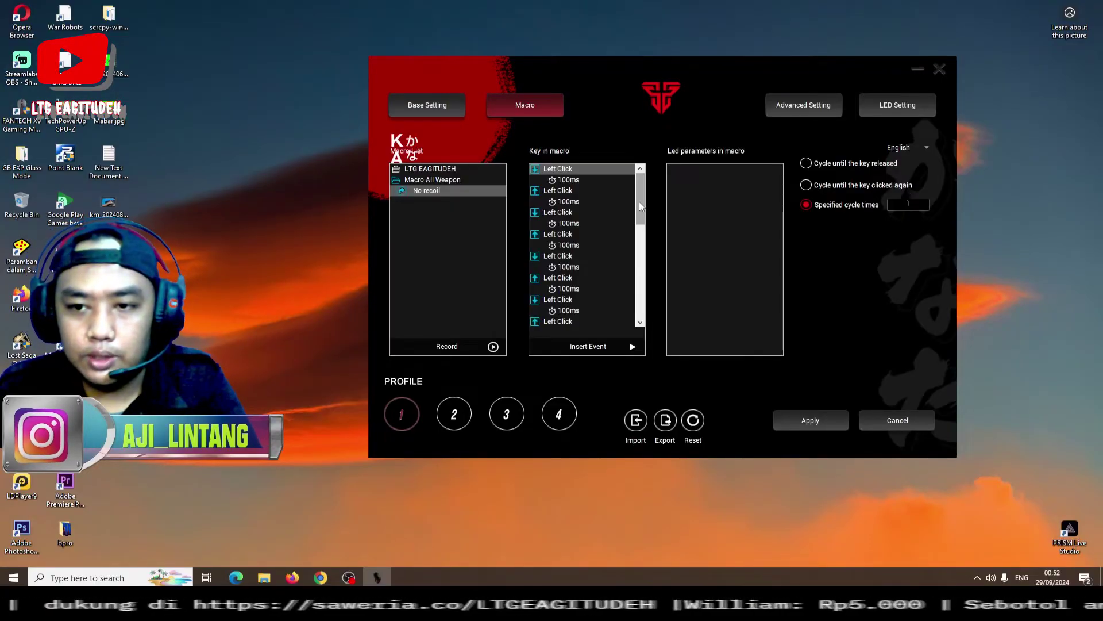
# Step: Set the delay after the last left-click press in the no recoil macro to 1 ms
pyautogui.moveTo(639, 201); pyautogui.dragTo(640, 313)
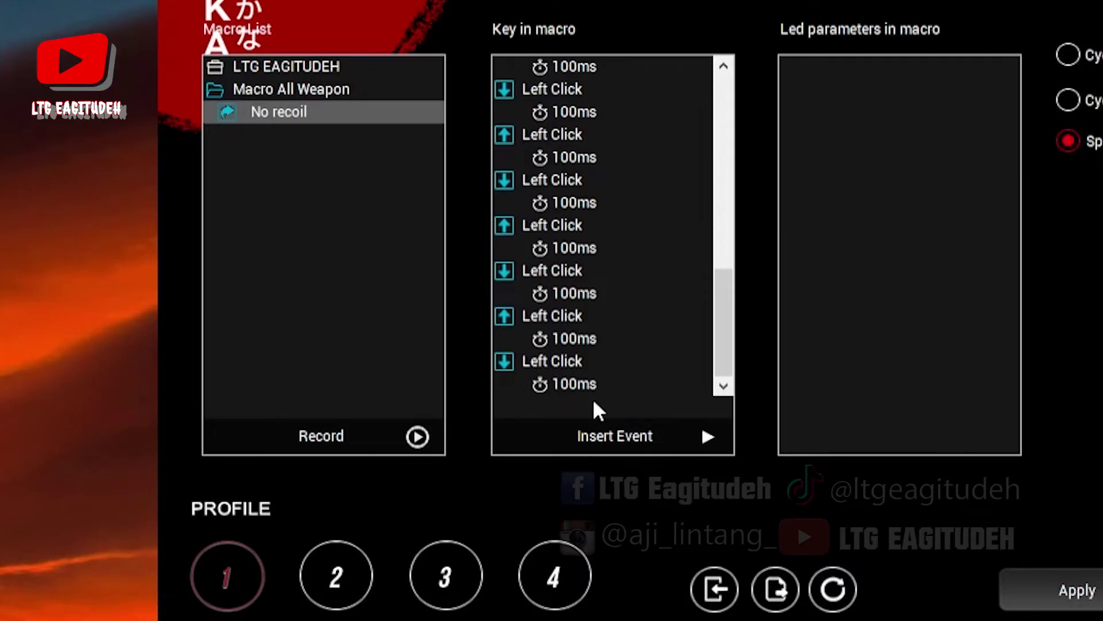
pyautogui.rightClick(572, 384)
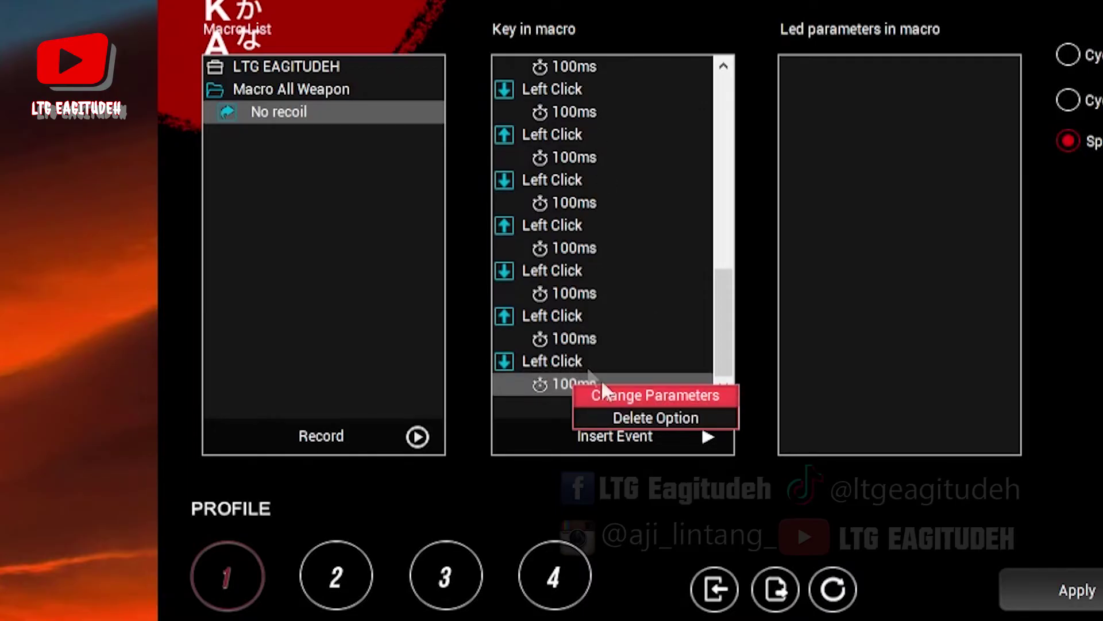
pyautogui.click(671, 396)
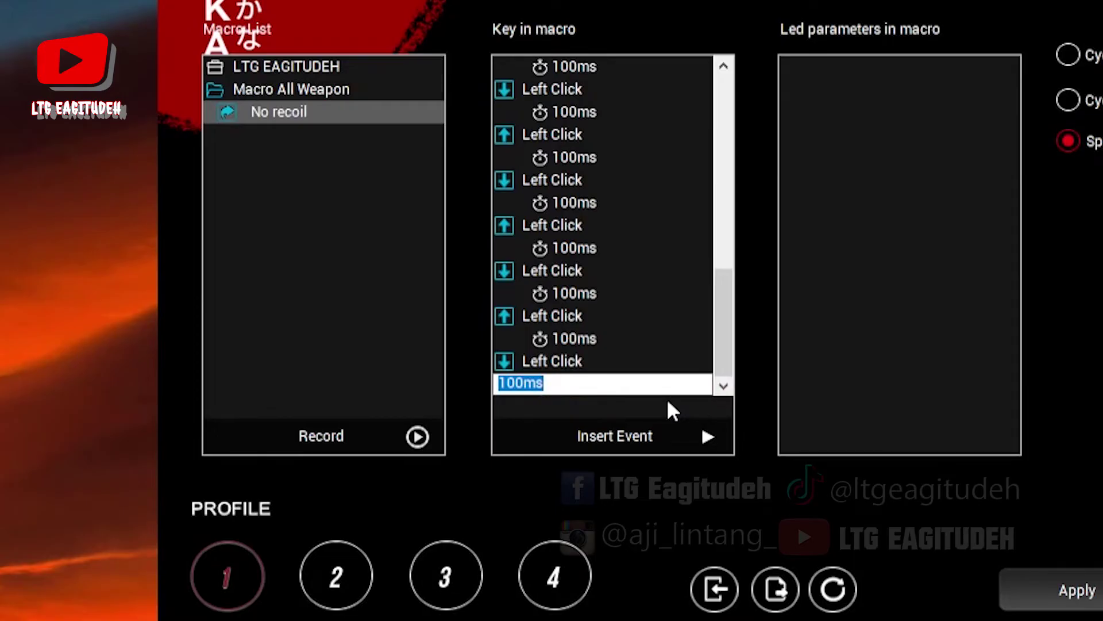
pyautogui.write('1')
pyautogui.press('Return')
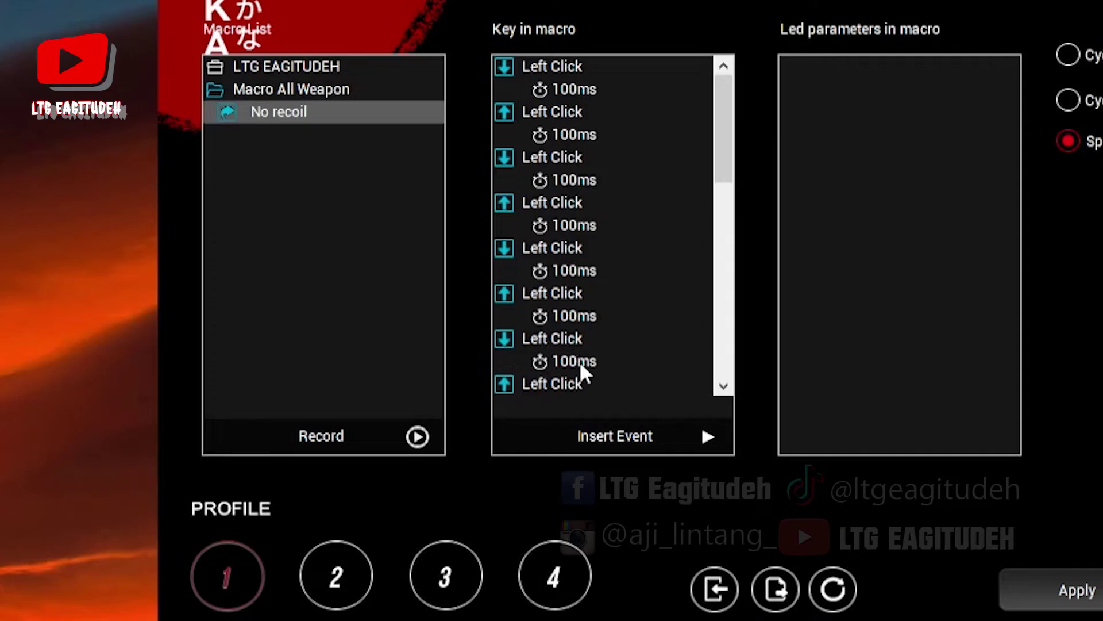
# Step: Set the delay after the last left-click release in the No recoil macro to 0 ms
pyautogui.scroll(-5, 598, 362)
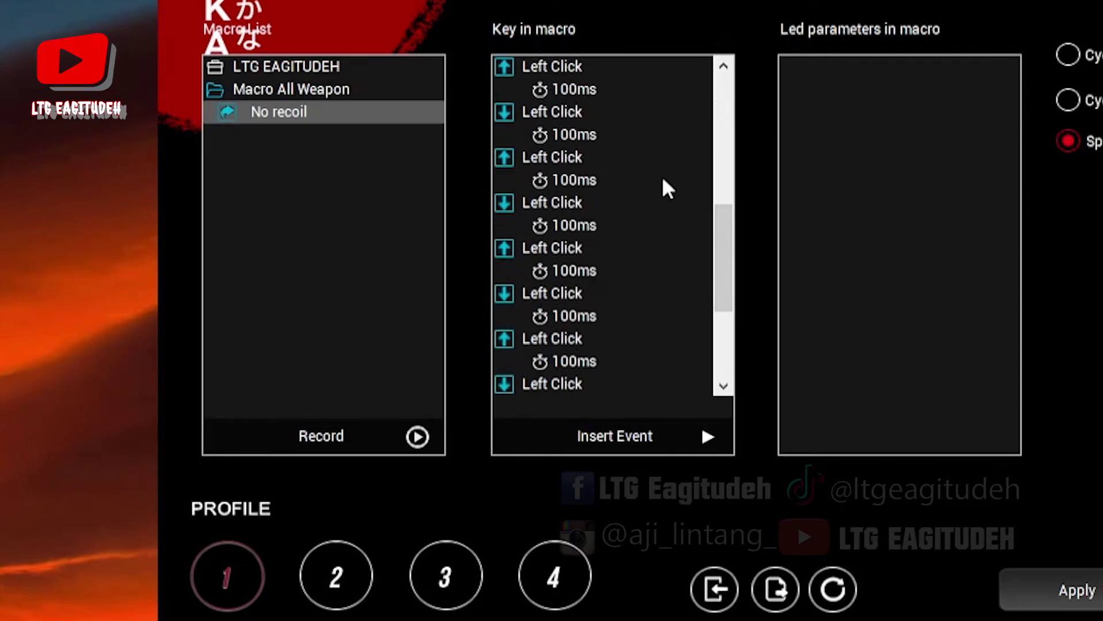
pyautogui.moveTo(722, 253); pyautogui.dragTo(769, 370)
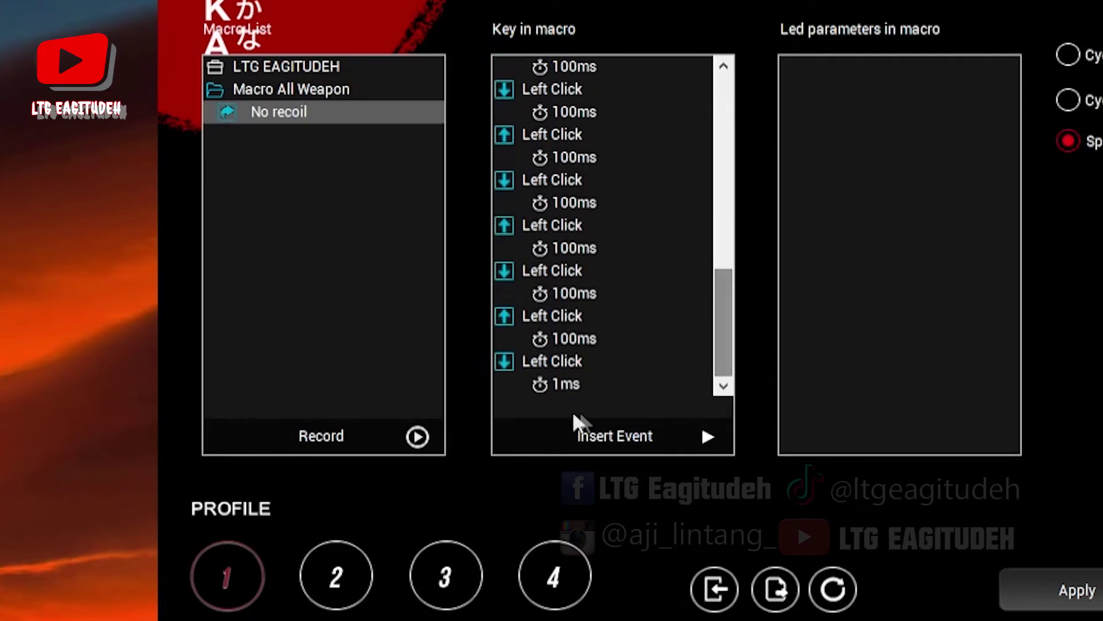
pyautogui.click(567, 337)
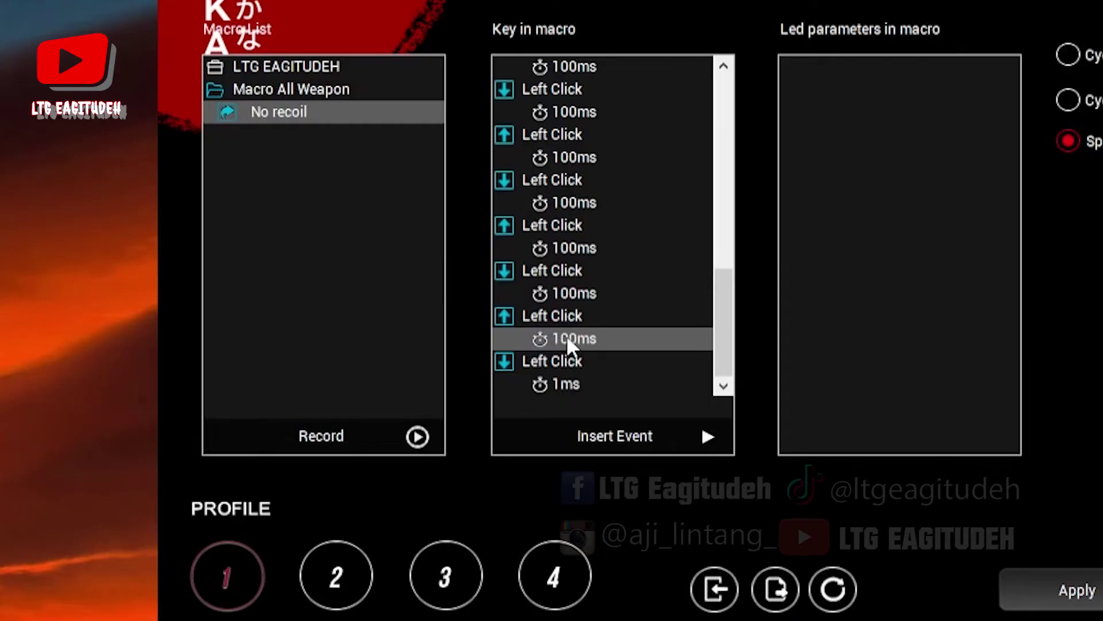
pyautogui.rightClick(567, 339)
pyautogui.click(626, 350)
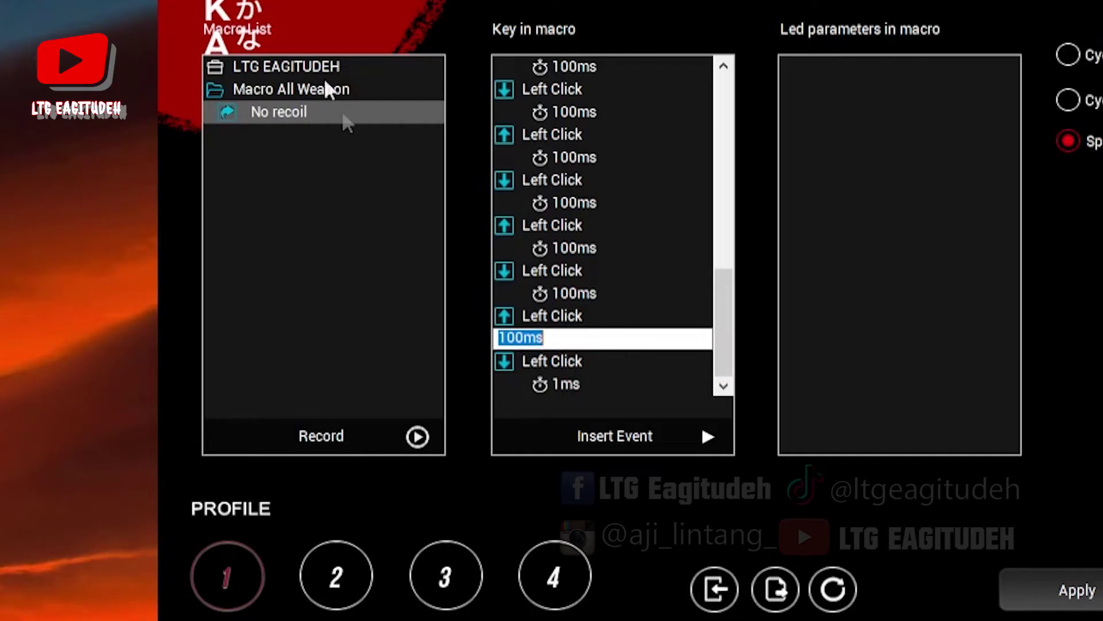
pyautogui.write('0')
pyautogui.press('Return')
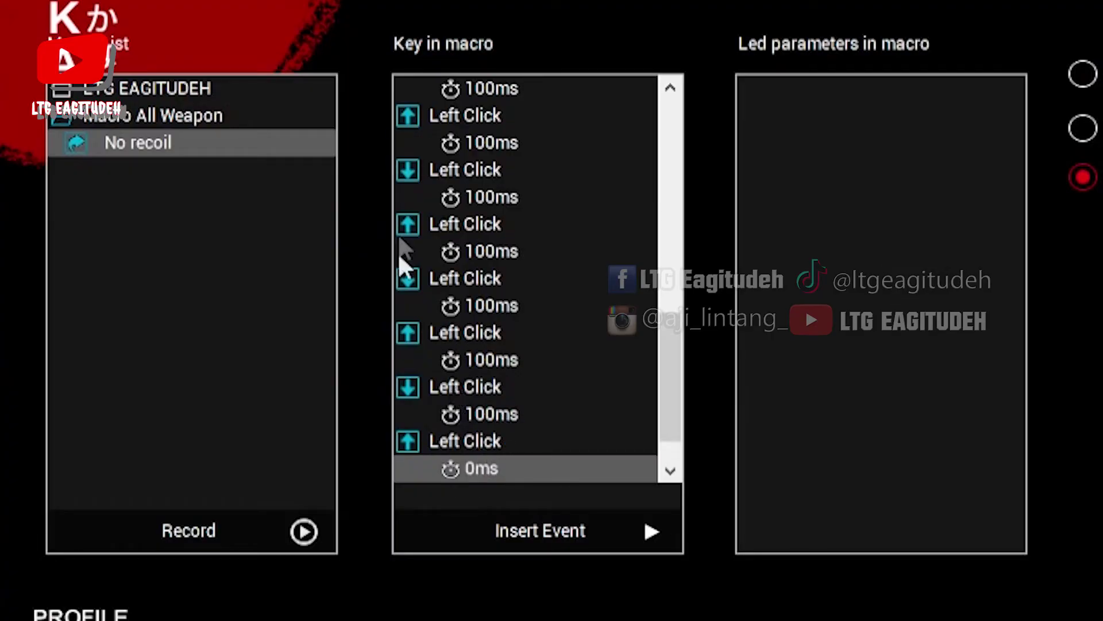
# Step: Set the delay after the tenth left-click press to 1 ms and after the ninth left-click release to 0 ms
pyautogui.rightClick(495, 410)
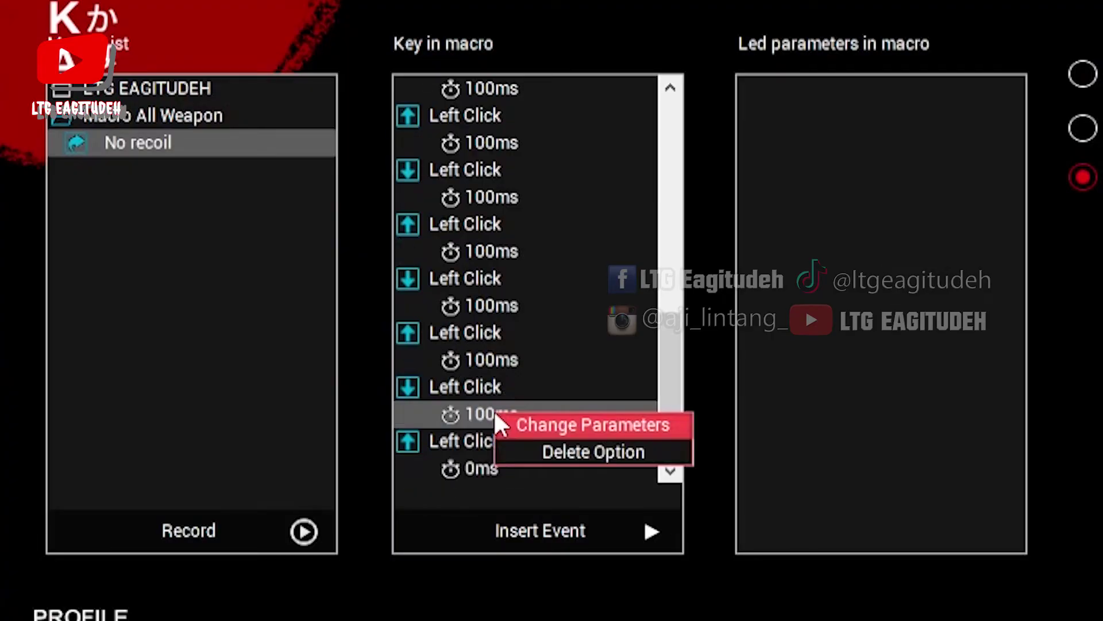
pyautogui.click(534, 426)
pyautogui.write('1')
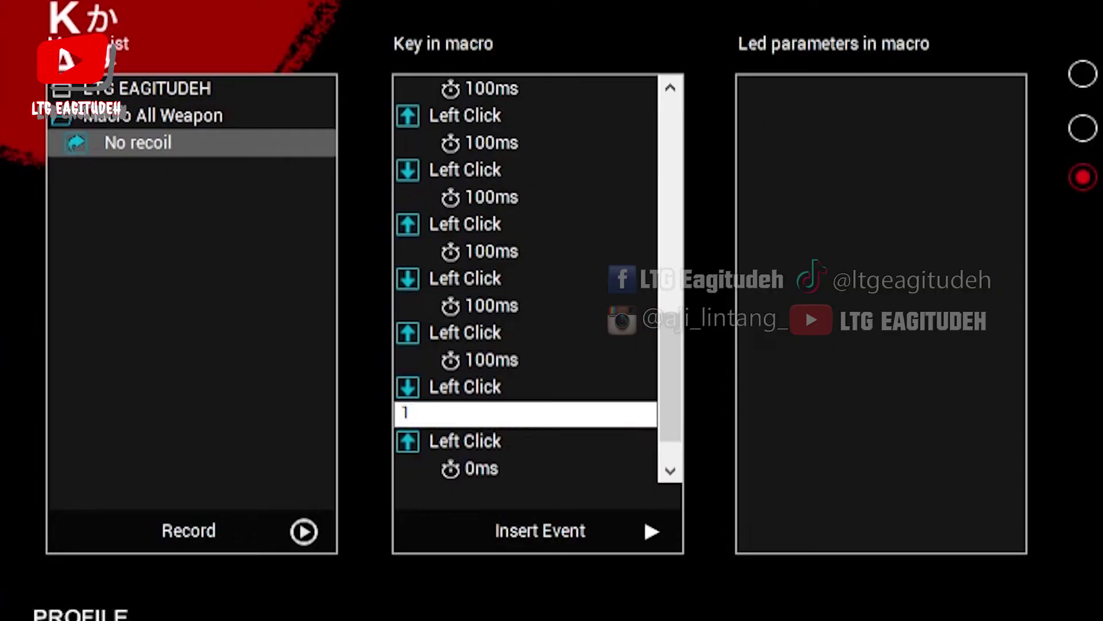
pyautogui.press('Return')
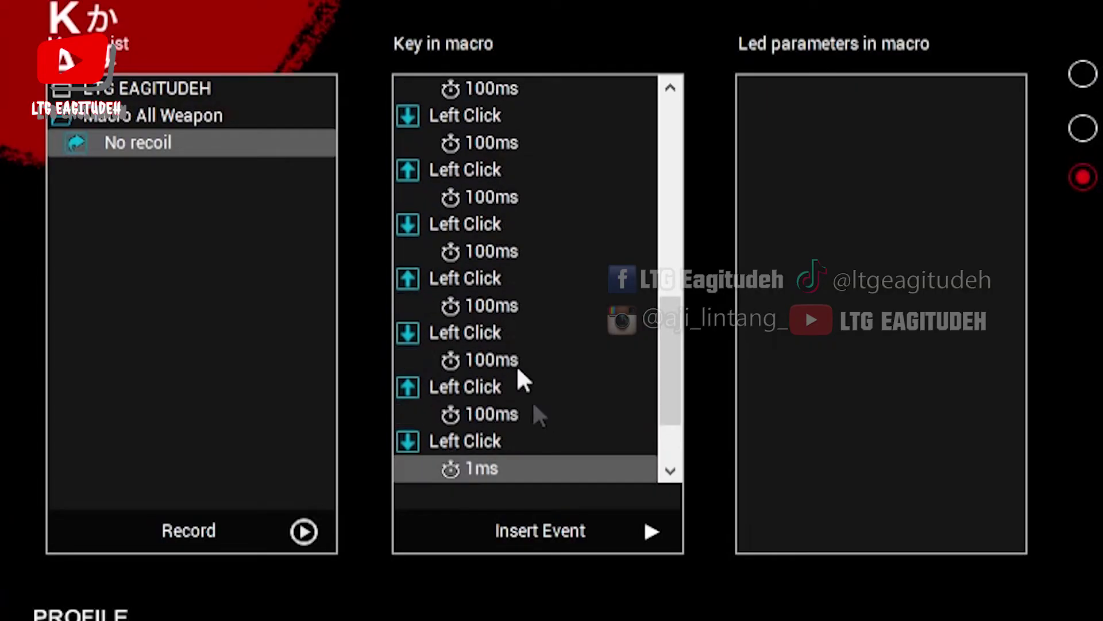
pyautogui.rightClick(488, 418)
pyautogui.click(555, 422)
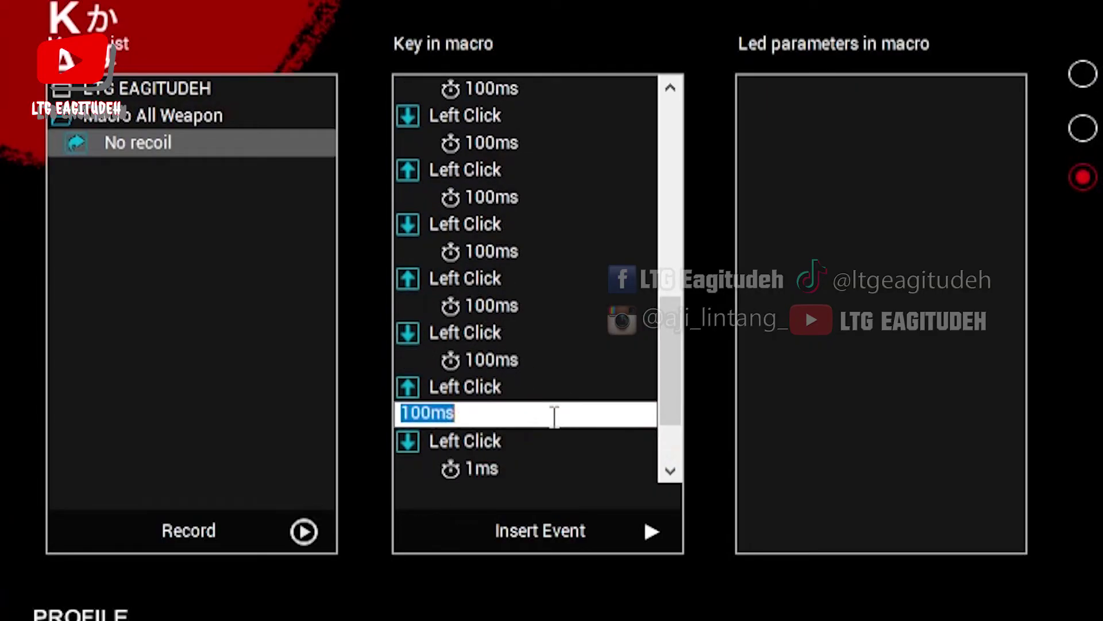
pyautogui.write('0')
pyautogui.press('Return')
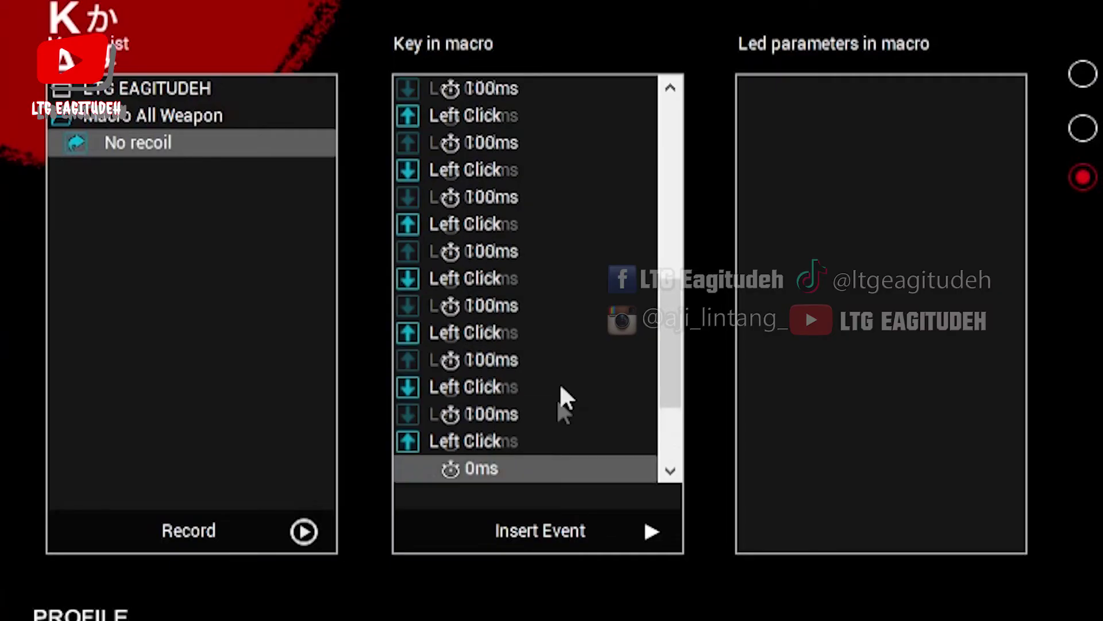
# Step: Set the delay after the ninth left-click press to 1 ms and after the eighth left-click release to 0 ms
pyautogui.rightClick(491, 416)
pyautogui.click(529, 428)
pyautogui.write('1')
pyautogui.press('Return')
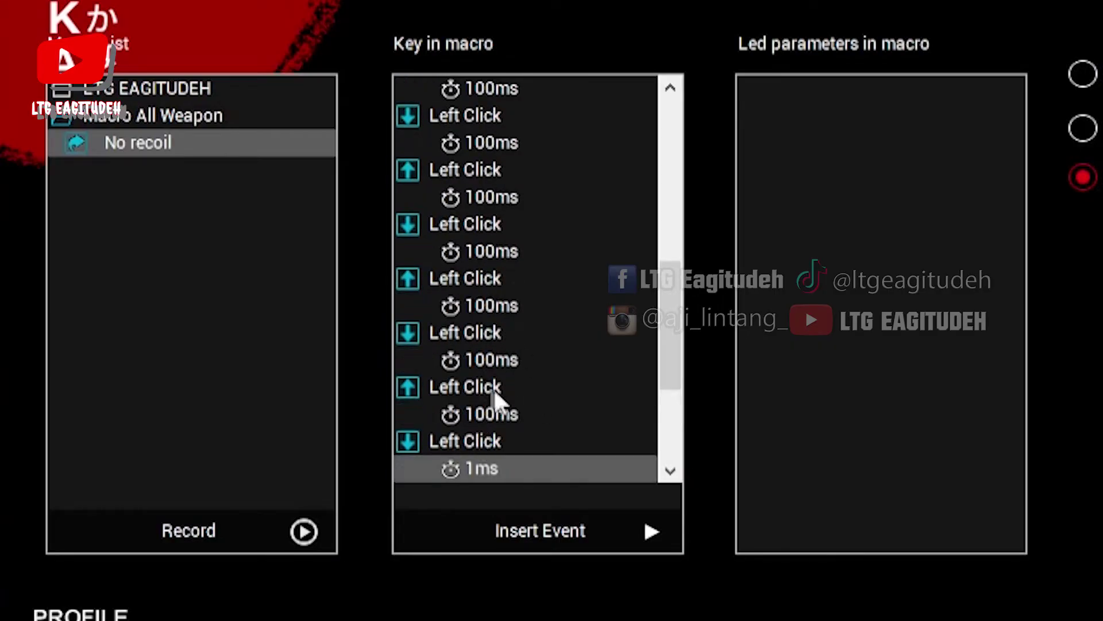
pyautogui.rightClick(487, 406)
pyautogui.click(530, 414)
pyautogui.write('0')
pyautogui.press('Return')
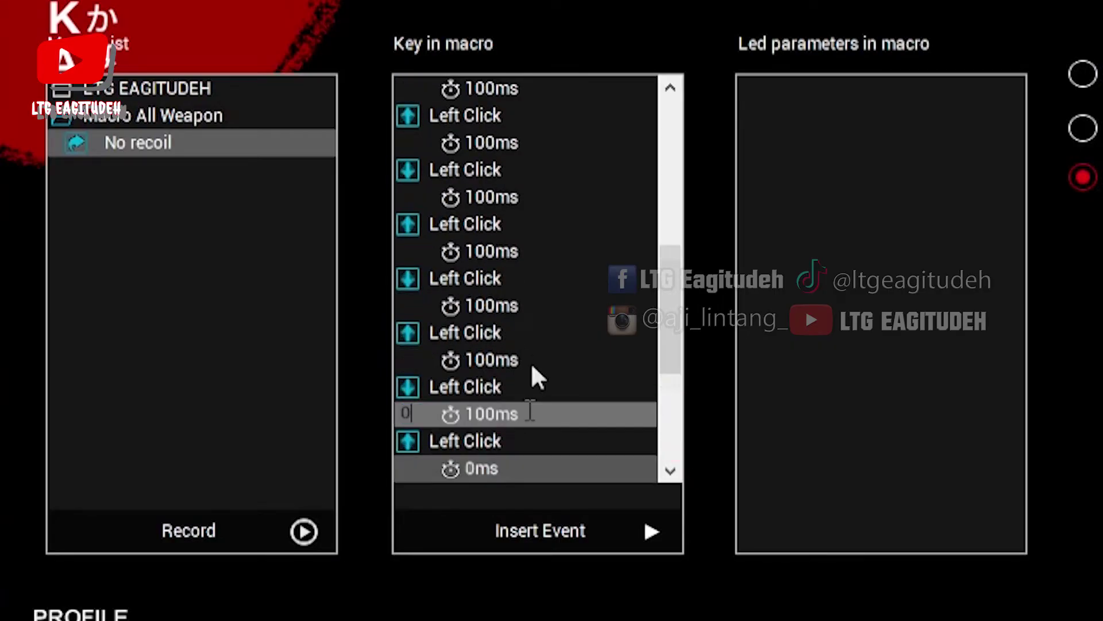
# Step: Set the delay after the eighth left-click press to 1 ms and after the seventh left-click release to 0 ms
pyautogui.rightClick(495, 424)
pyautogui.click(561, 438)
pyautogui.write('1')
pyautogui.press('Return')
pyautogui.rightClick(491, 415)
pyautogui.click(551, 438)
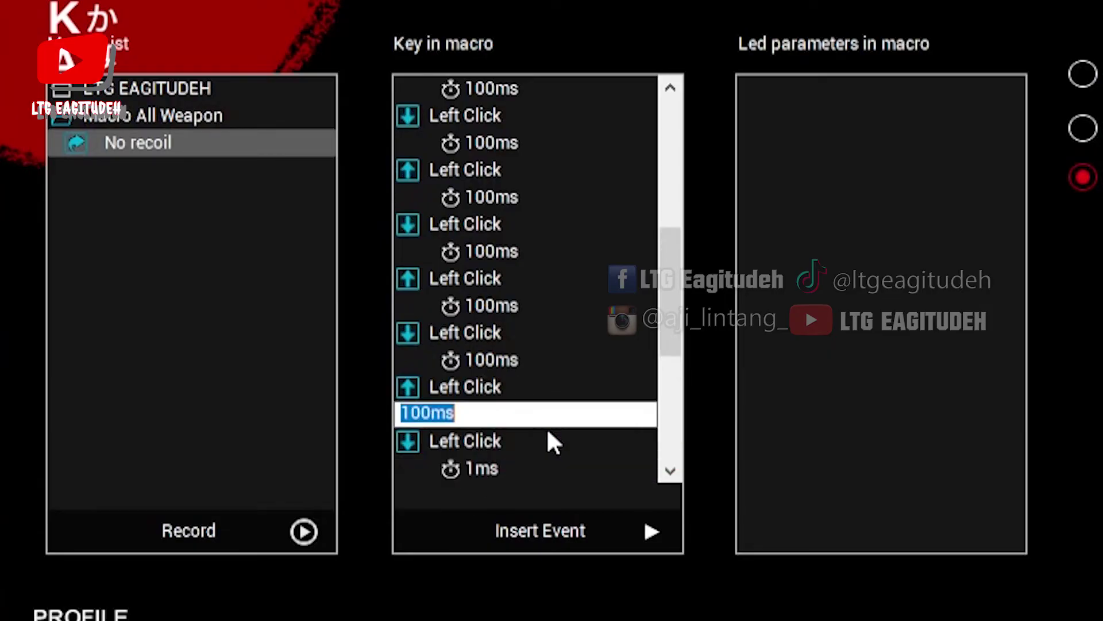
pyautogui.write('0')
pyautogui.press('Return')
# Step: Set the delay after the seventh left-click press to 1 ms and after the sixth left-click release to 0 ms
pyautogui.rightClick(496, 418)
pyautogui.click(562, 424)
pyautogui.write('1')
pyautogui.press('Return')
pyautogui.rightClick(501, 418)
pyautogui.click(543, 432)
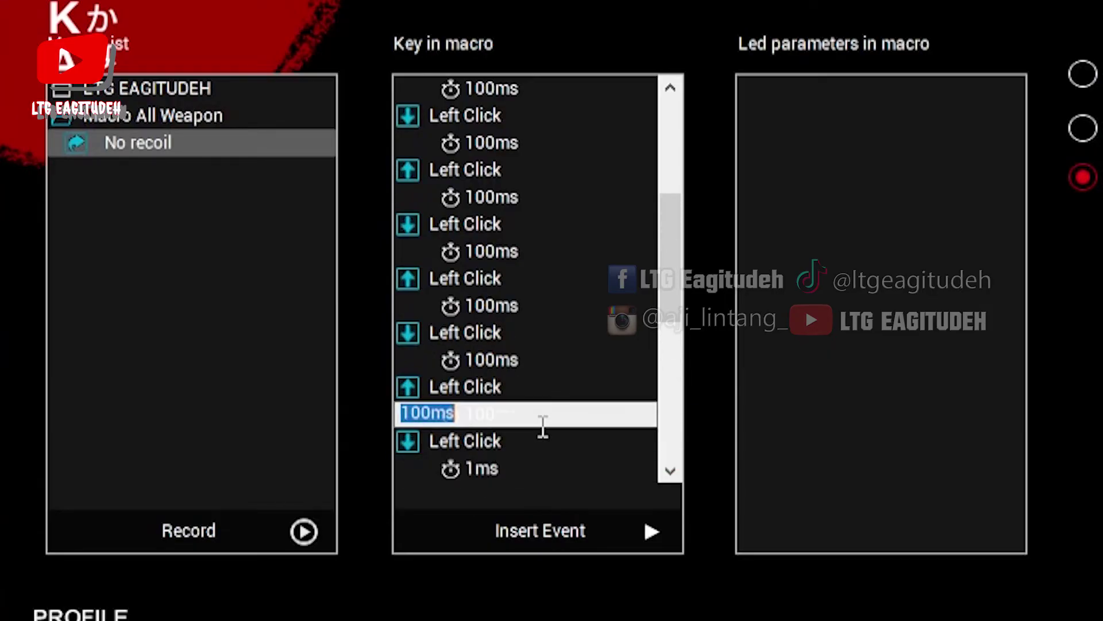
pyautogui.write('0')
pyautogui.press('Return')
# Step: Set the delay after the sixth left-click press to 1 ms and after the fifth left-click release to 0 ms
pyautogui.rightClick(507, 416)
pyautogui.click(557, 429)
pyautogui.write('1')
pyautogui.press('Return')
pyautogui.rightClick(512, 417)
pyautogui.click(544, 428)
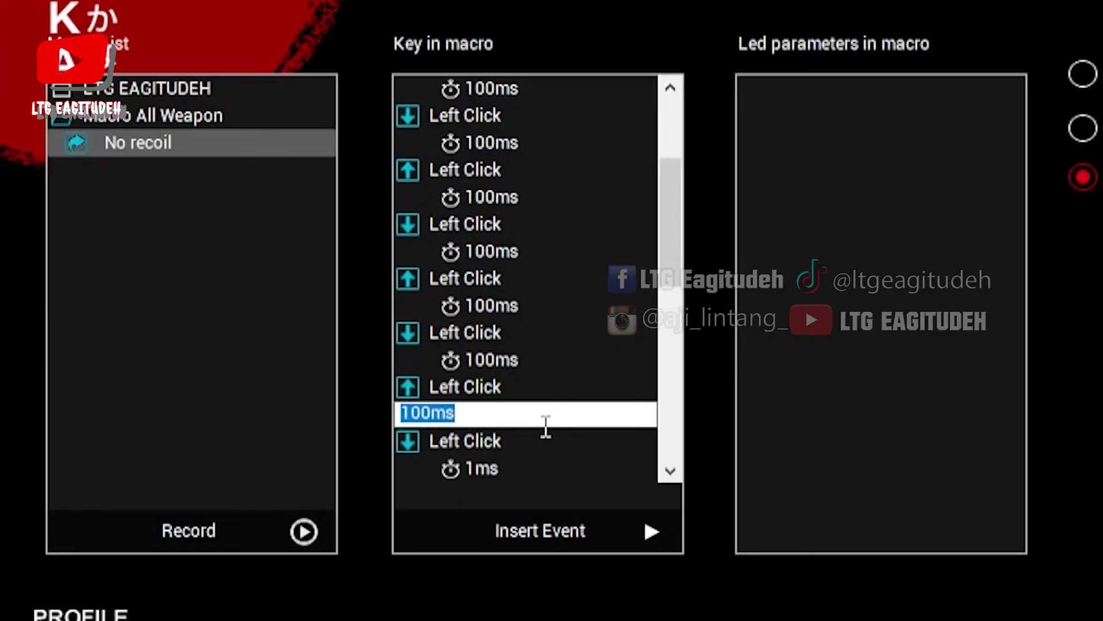
pyautogui.write('0')
pyautogui.press('Return')
# Step: Set the delay after the fifth left-click press to 1 ms and after the fourth left-click release to 0 ms
pyautogui.rightClick(499, 408)
pyautogui.click(543, 425)
pyautogui.write('1')
pyautogui.press('Return')
pyautogui.rightClick(506, 418)
pyautogui.click(545, 429)
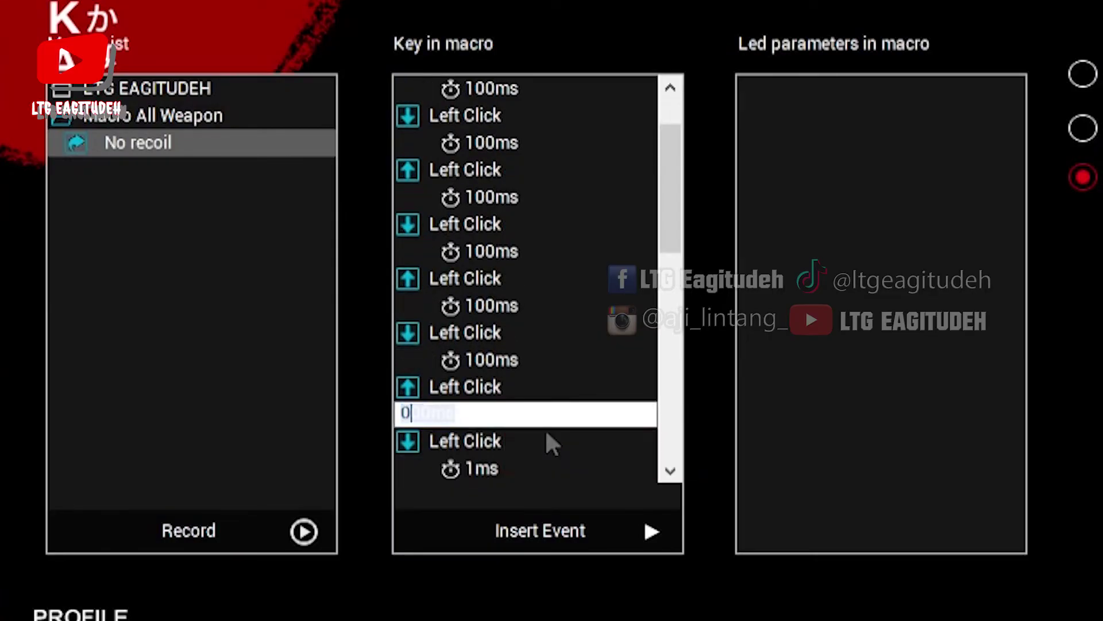
pyautogui.write('0')
pyautogui.press('Return')
# Step: Set the delay after the fourth left-click press to 1 ms and after the third left-click release to 0 ms
pyautogui.rightClick(499, 411)
pyautogui.click(540, 426)
pyautogui.write('1')
pyautogui.press('Return')
pyautogui.rightClick(504, 386)
pyautogui.click(524, 395)
pyautogui.write('0')
pyautogui.press('Return')
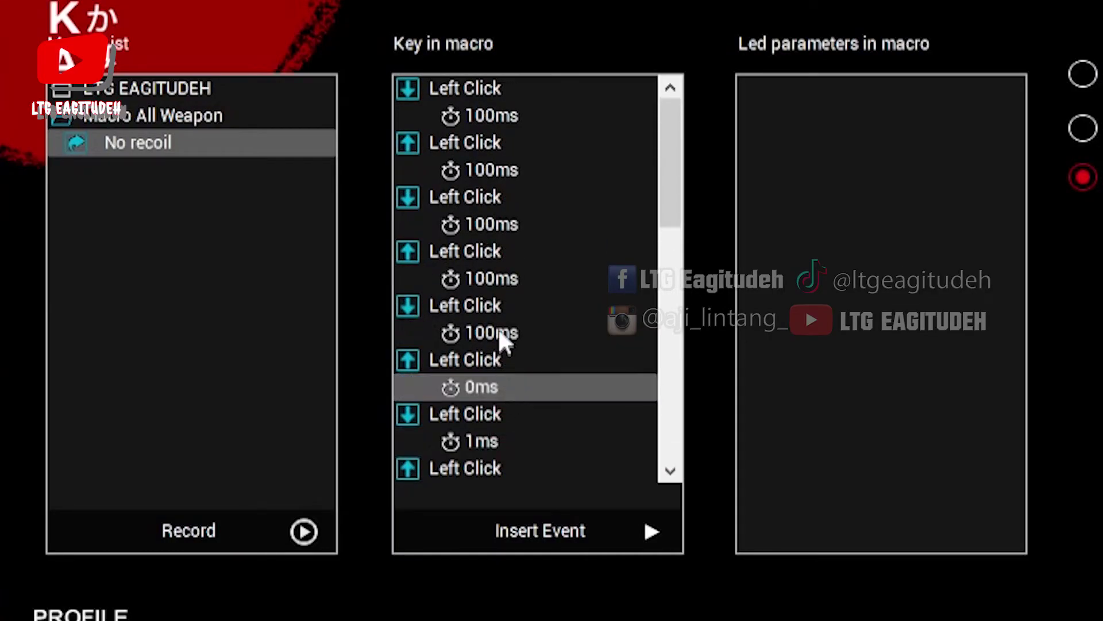
# Step: Set the delays after the third and second left-click presses to 1 ms and after the second left-click release to 0 ms
pyautogui.press('Return')
pyautogui.rightClick(501, 280)
pyautogui.click(540, 291)
pyautogui.write('0')
pyautogui.press('Return')
pyautogui.rightClick(503, 227)
pyautogui.click(575, 235)
pyautogui.write('1')
pyautogui.press('Return')
# Step: Set the delay after the first left-click release to 0 ms and after the first left-click press to 1 ms
pyautogui.rightClick(500, 172)
pyautogui.click(543, 179)
pyautogui.write('0')
pyautogui.rightClick(516, 118)
pyautogui.click(583, 137)
pyautogui.write('1')
pyautogui.press('Return')
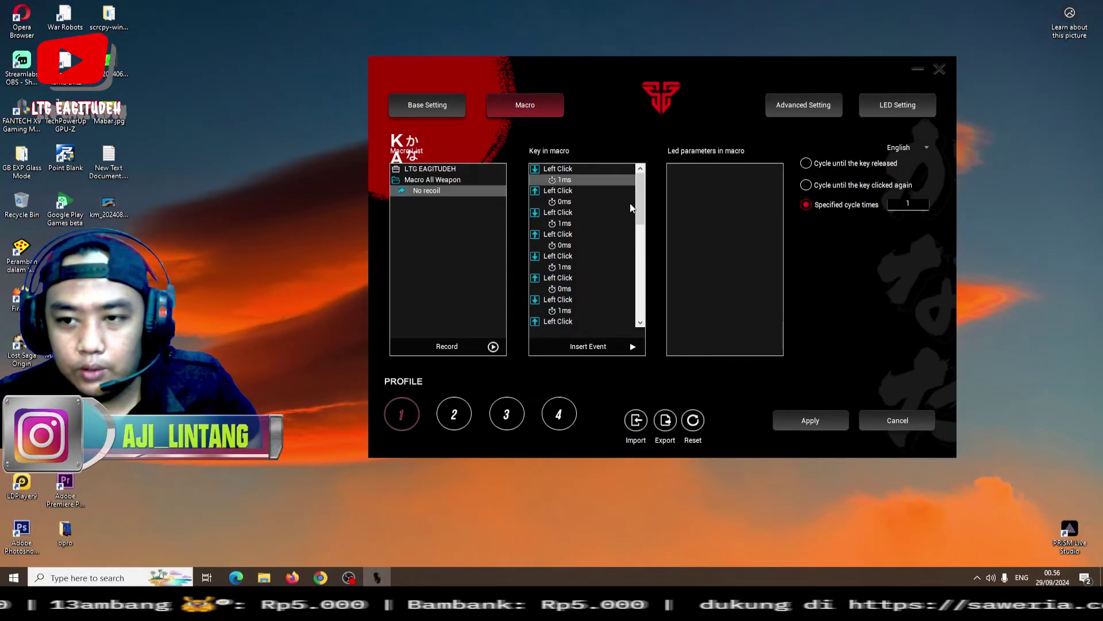
# Step: Check the delays throughout the No recoil macro and set it to cycle until the key is released
pyautogui.scroll(-10, 632, 209)
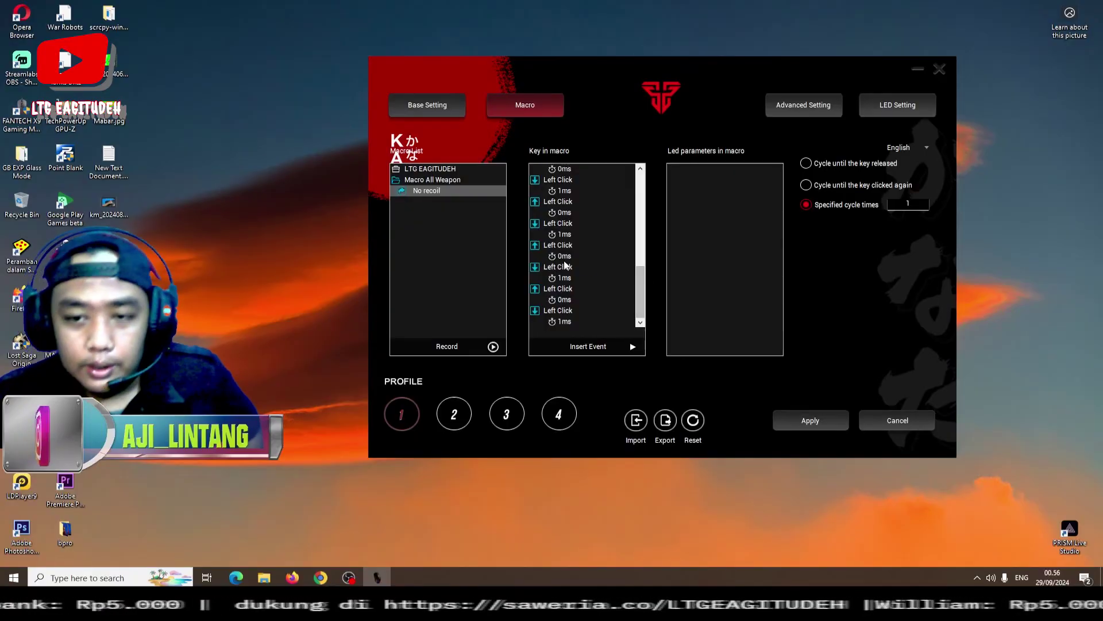
pyautogui.moveTo(639, 280); pyautogui.dragTo(790, 157)
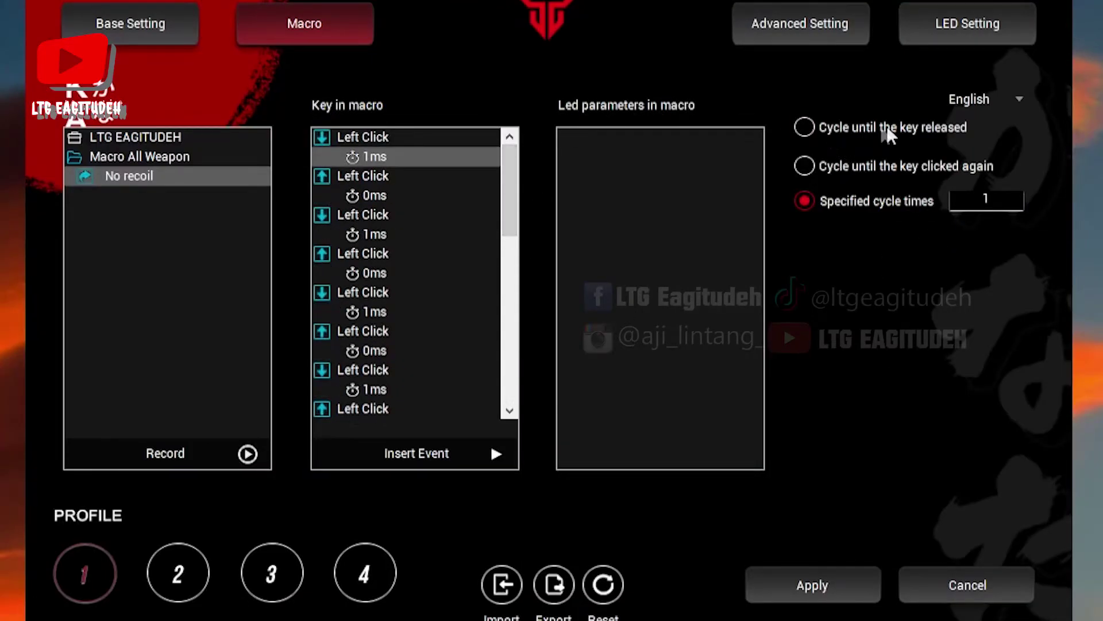
pyautogui.click(807, 130)
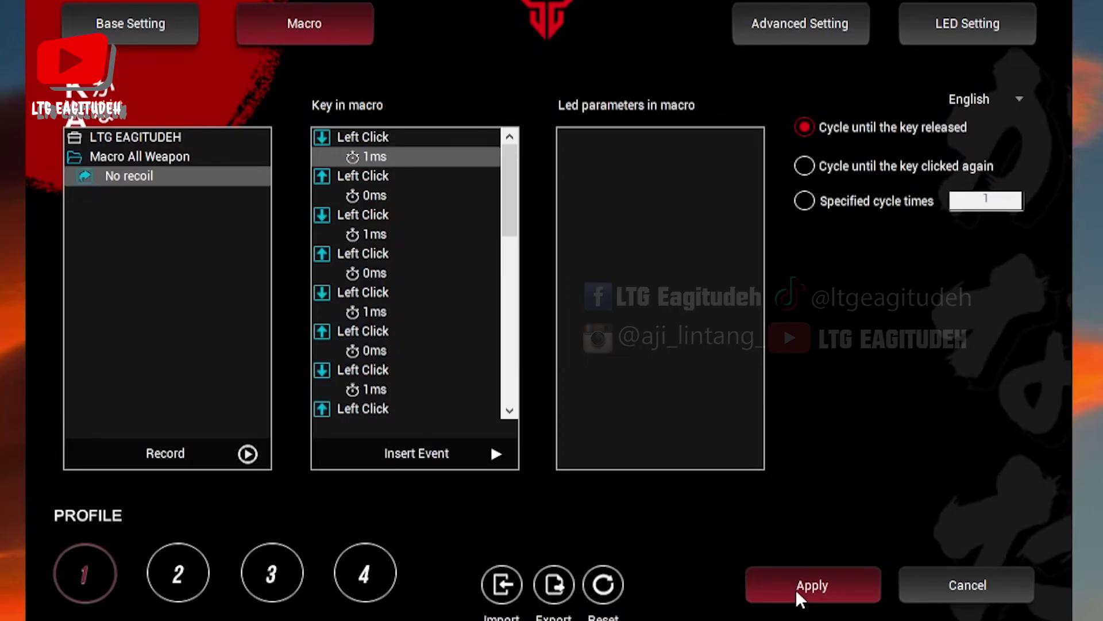
# Step: Assign the No recoil macro from the Macro All Weapon group to mouse button 6 and apply the settings
pyautogui.click(151, 28)
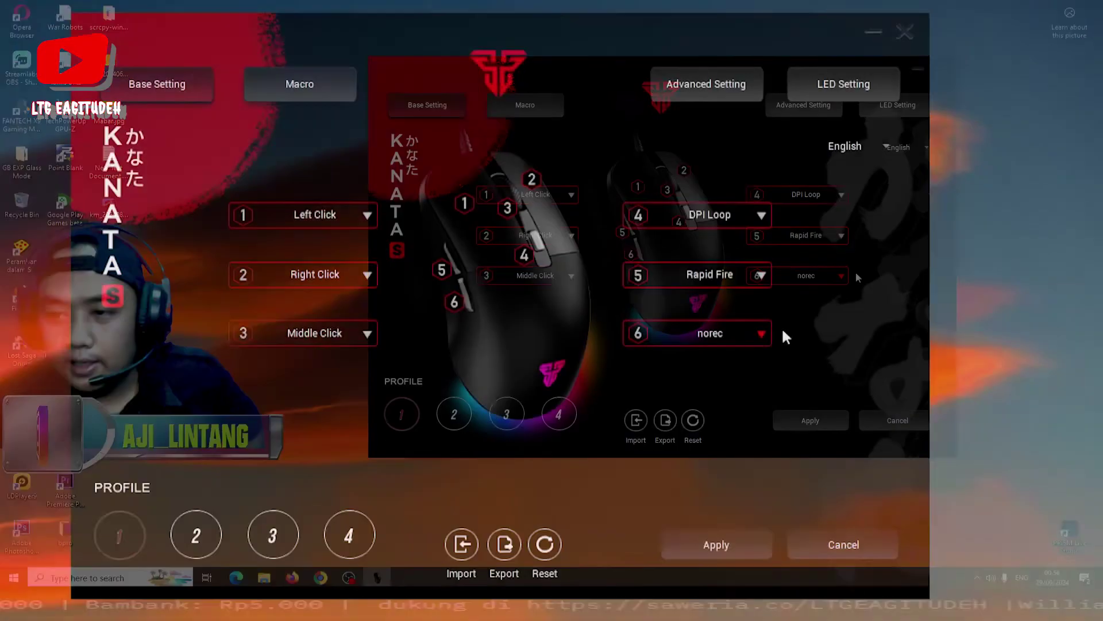
pyautogui.click(753, 333)
pyautogui.moveTo(719, 517)
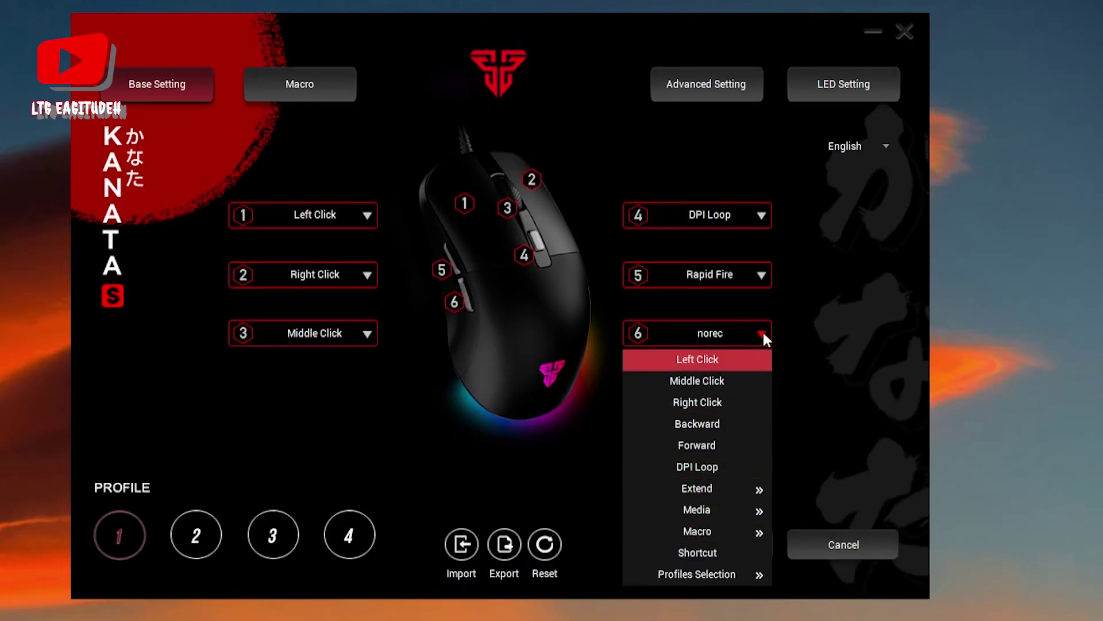
pyautogui.moveTo(791, 533)
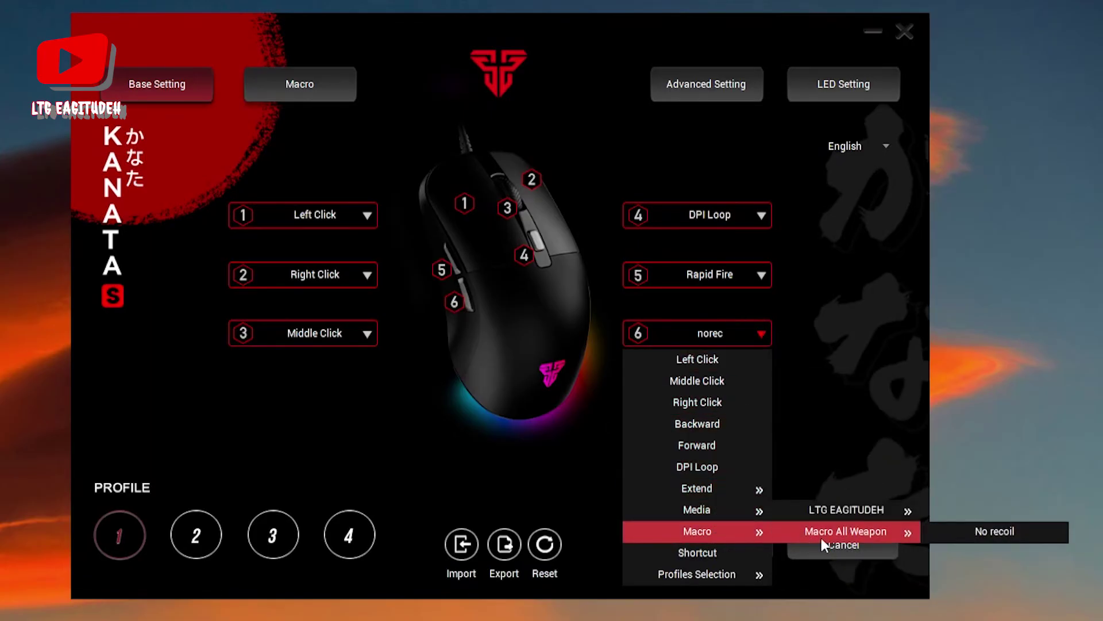
pyautogui.click(975, 538)
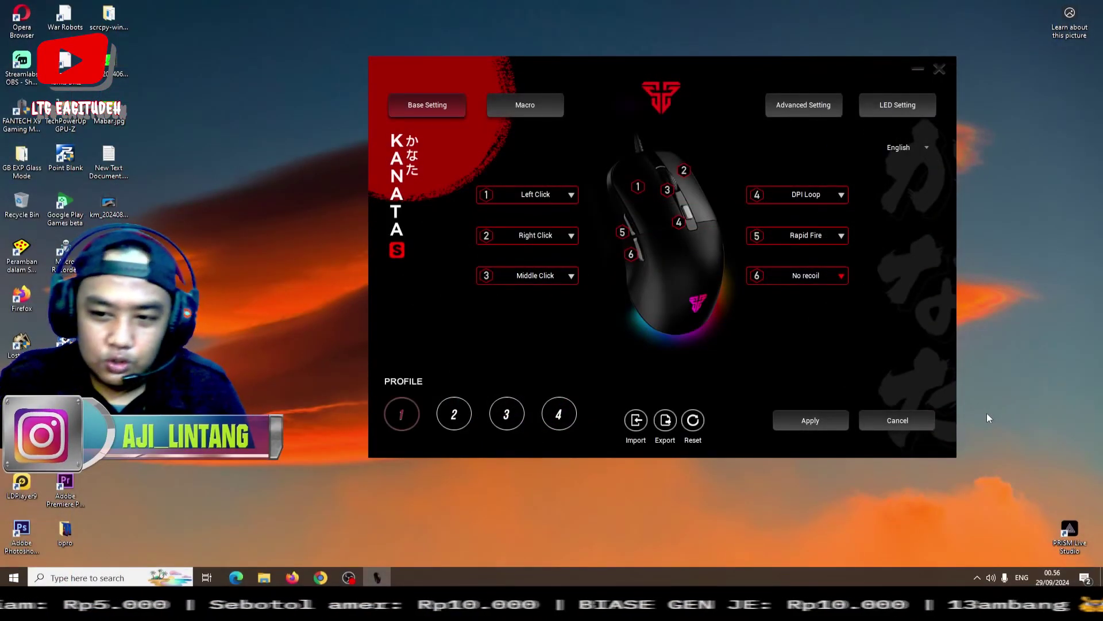
pyautogui.click(815, 422)
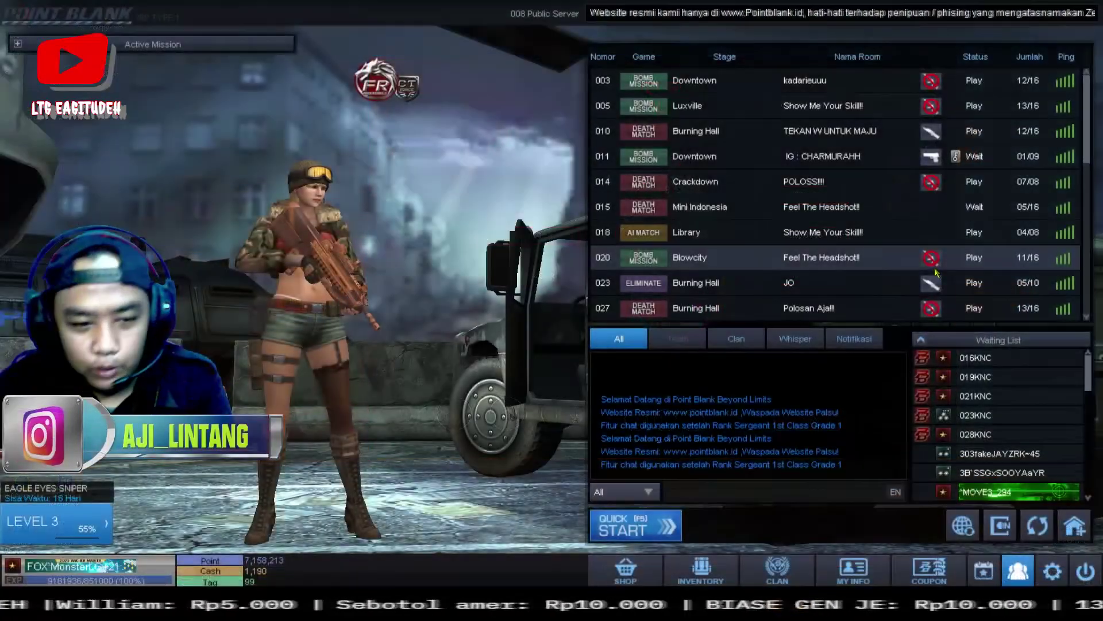